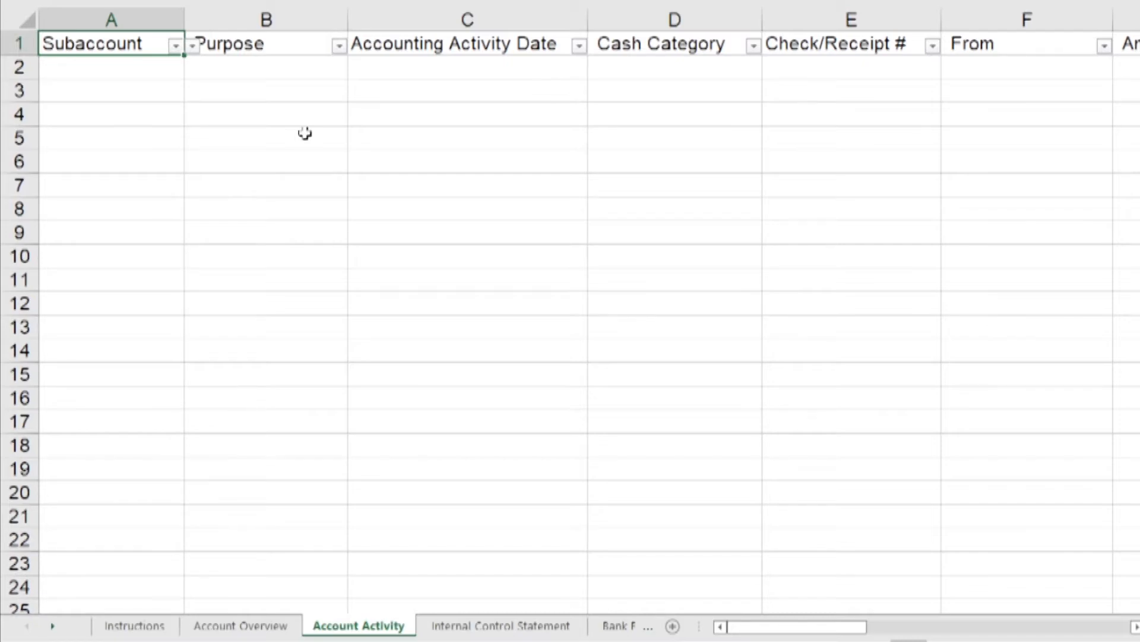
Set the subaccount of the first activity entry in row 2 to Discretionary
left_click(157, 70)
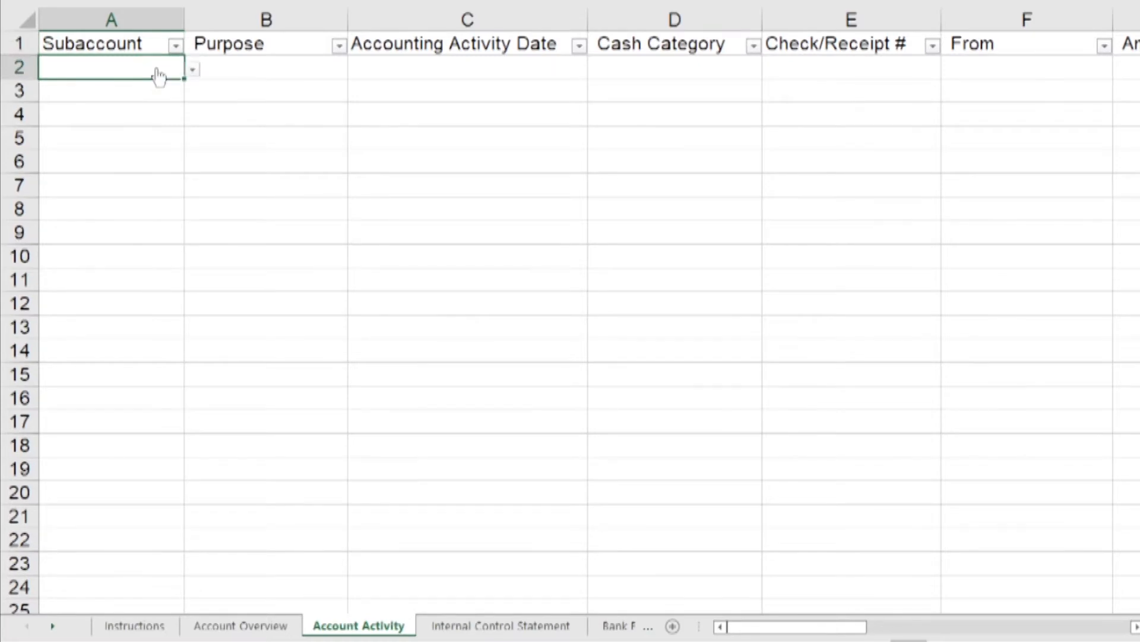
left_click(193, 71)
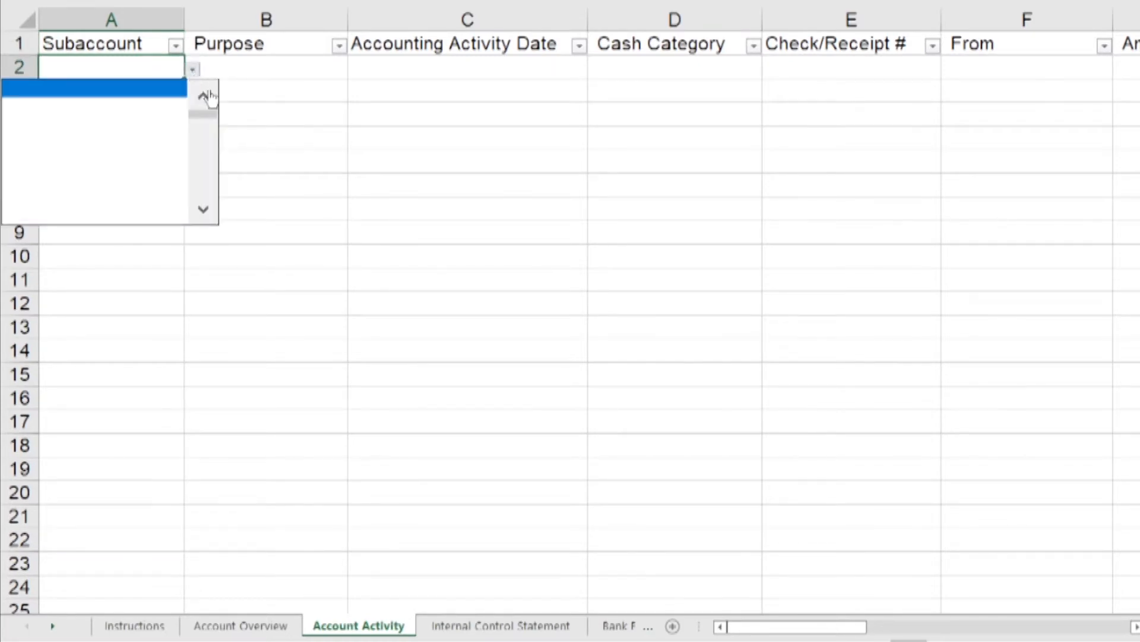
left_click(204, 96)
left_click(204, 97)
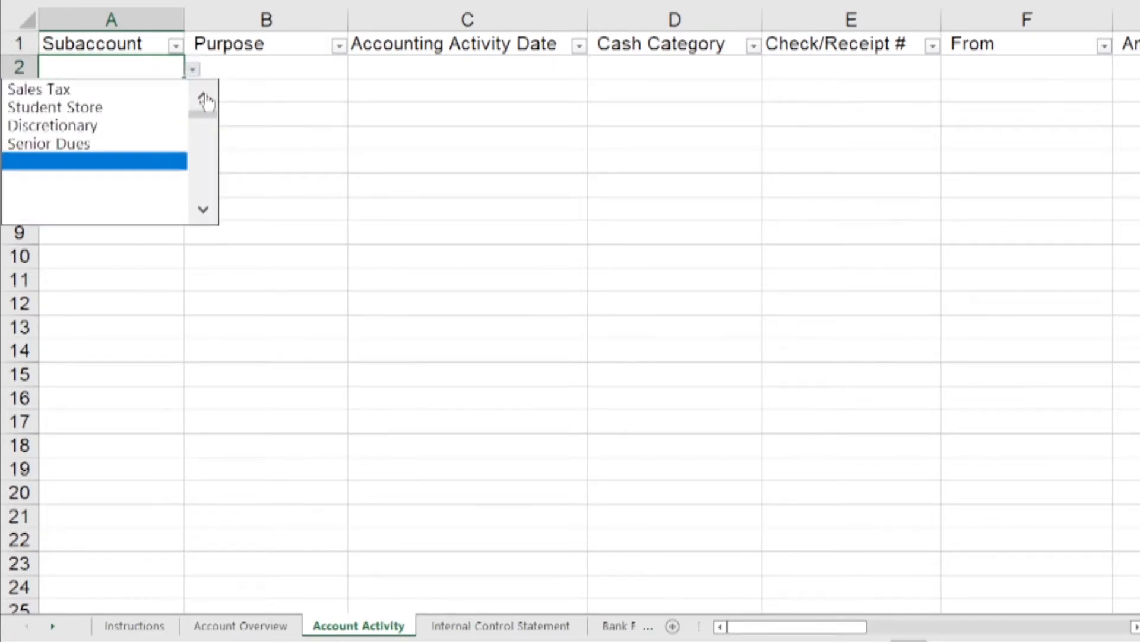
left_click(142, 127)
Set the subaccount of the entries in rows 3 and 4 to Senior Dues
left_click(157, 98)
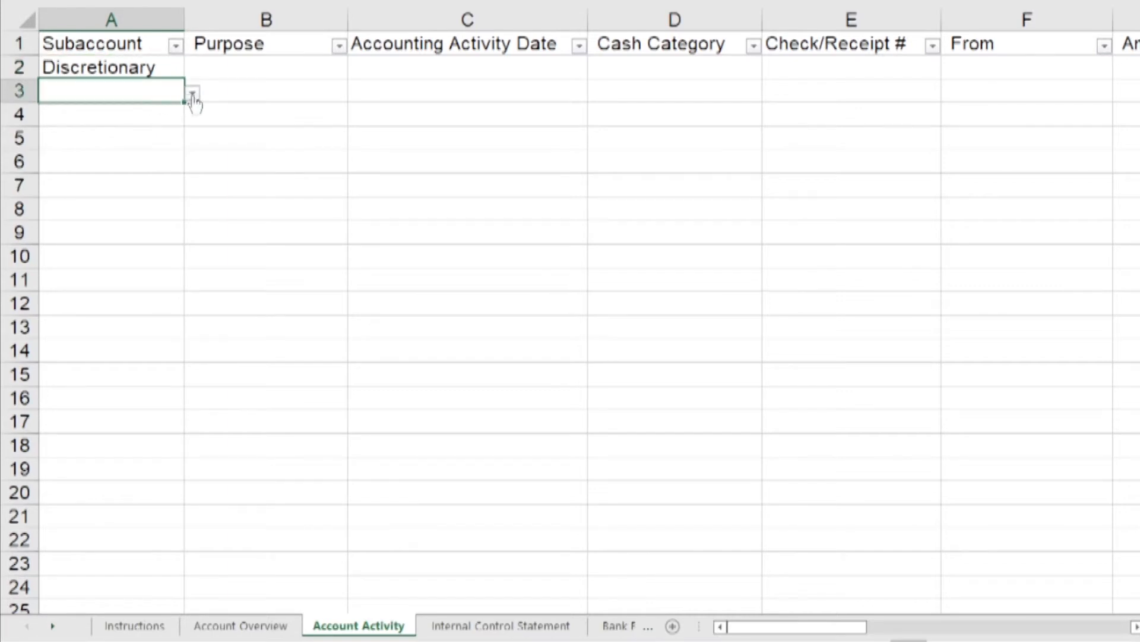
left_click(193, 95)
left_click(203, 121)
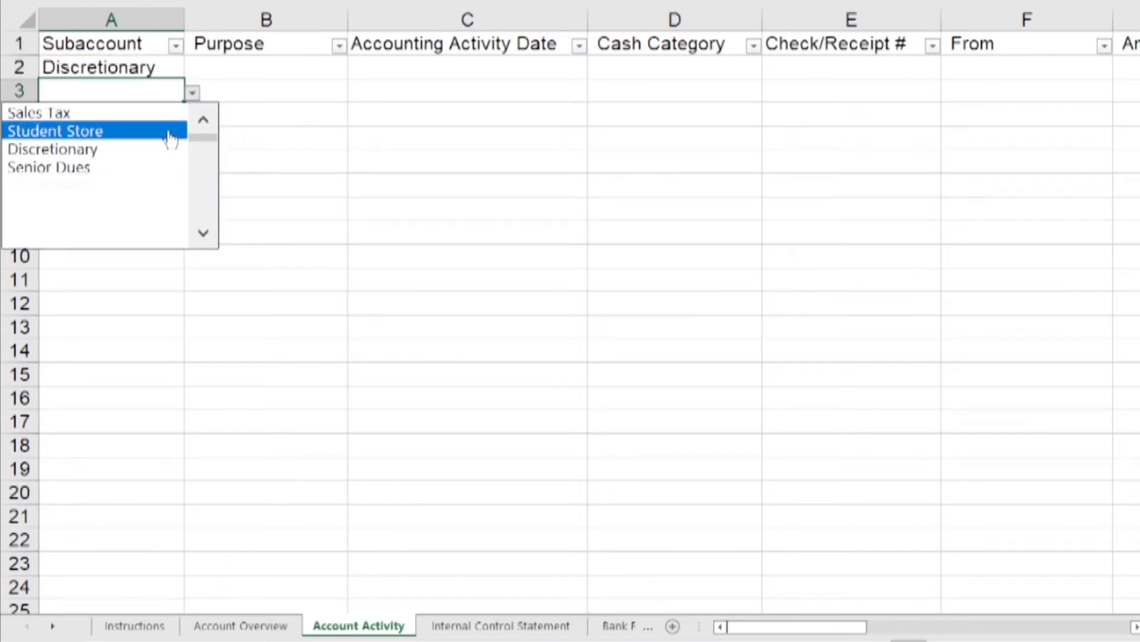
left_click(128, 168)
left_click(140, 113)
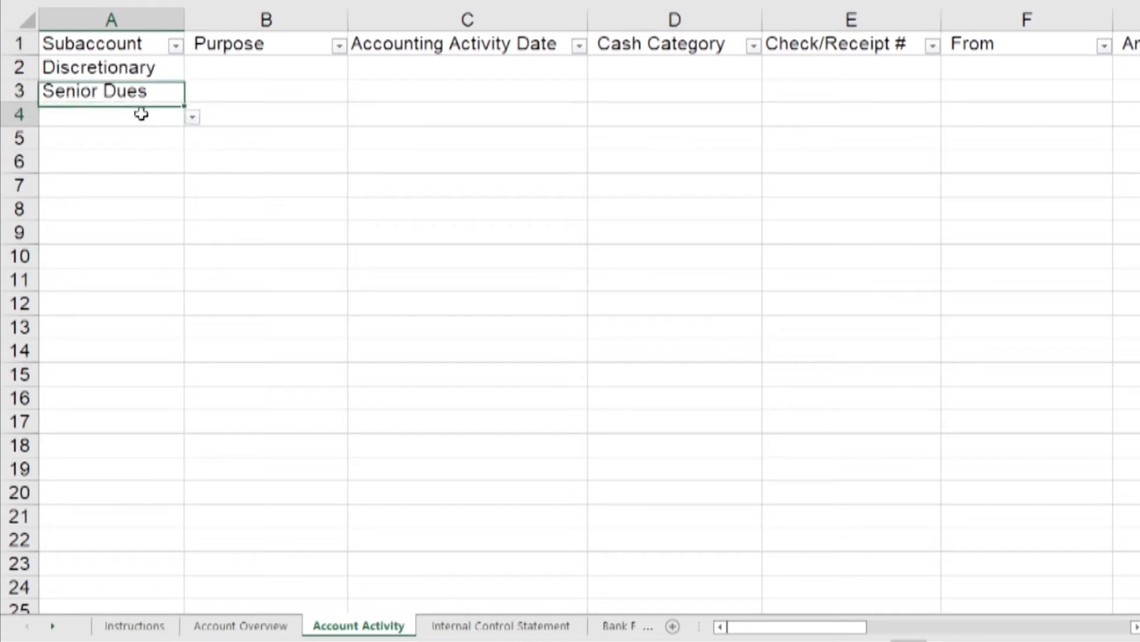
left_click(192, 116)
left_click(204, 147)
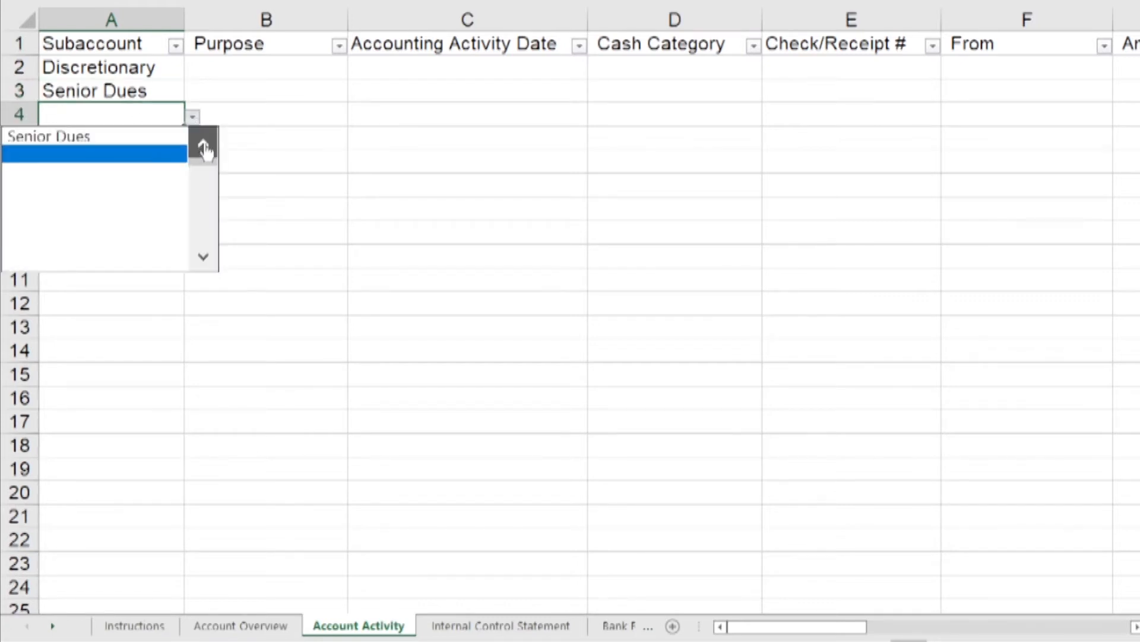
left_click(203, 146)
left_click(130, 192)
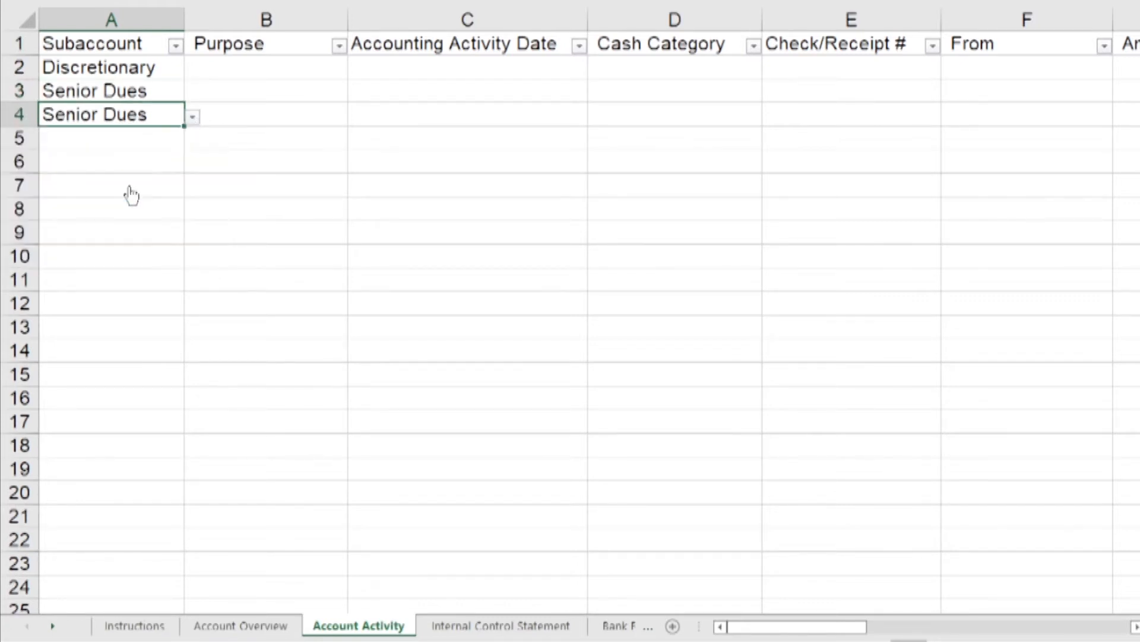
Assign the Discretionary subaccount to the entry in row 5
left_click(155, 143)
left_click(193, 141)
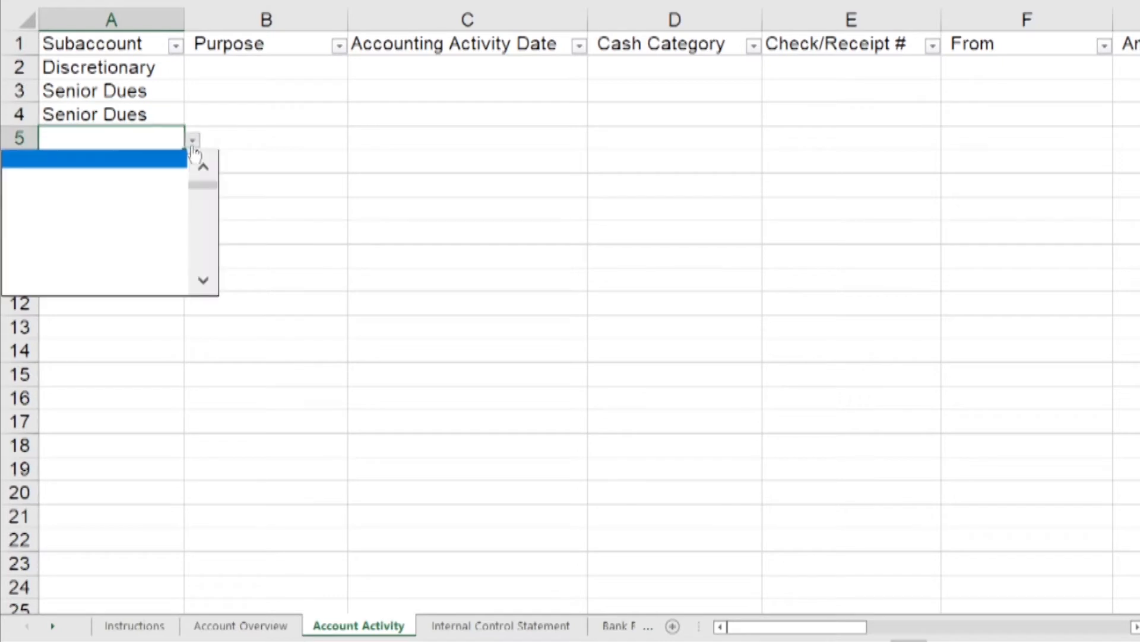
left_click(203, 167)
left_click(204, 167)
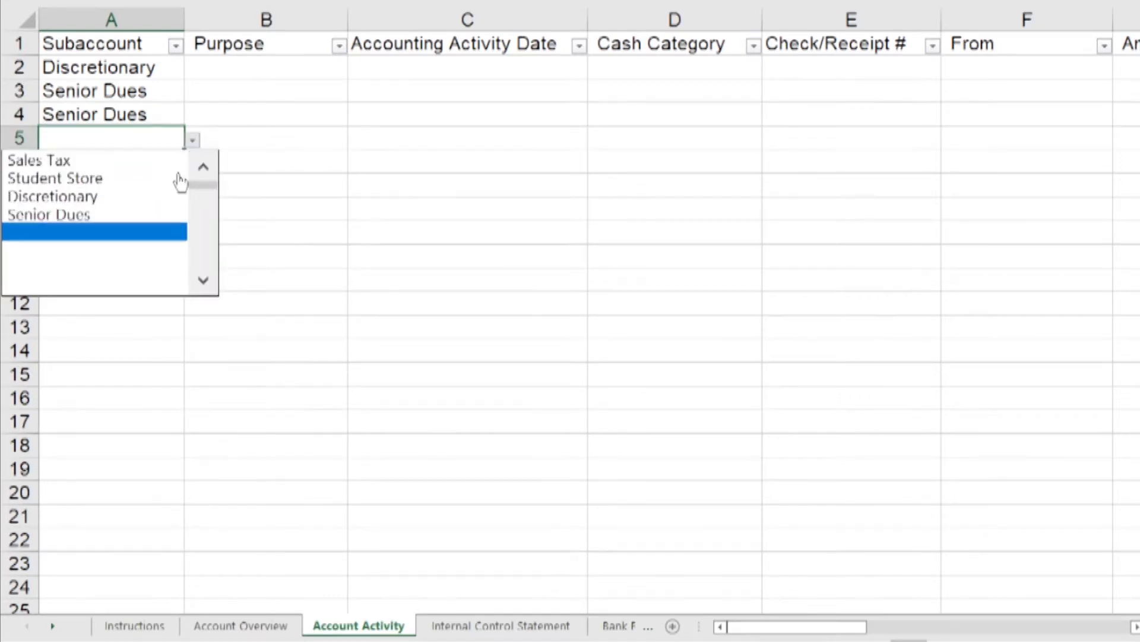
left_click(141, 196)
Assign the Senior Dues subaccount to the entry in row 6
left_click(141, 169)
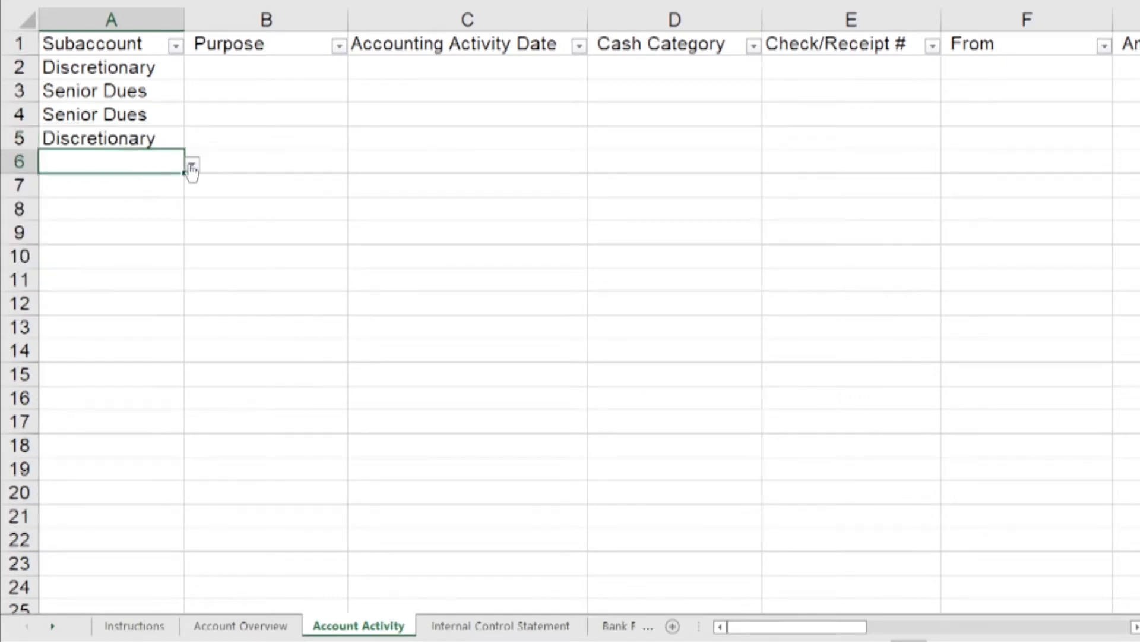
left_click(192, 166)
left_click(203, 190)
left_click(203, 190)
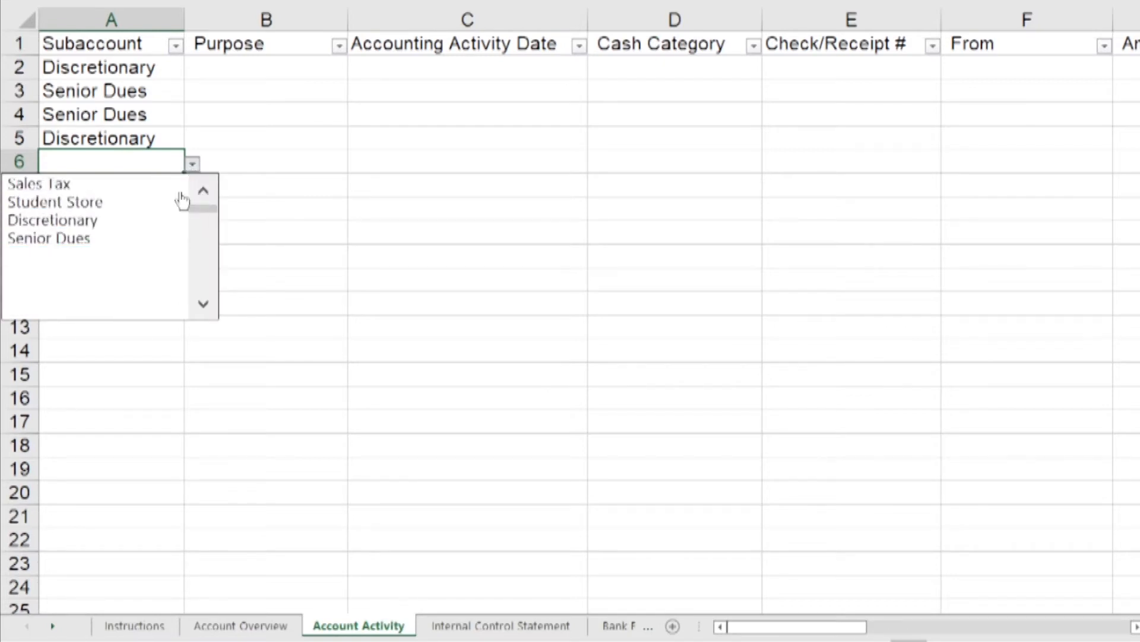
left_click(128, 240)
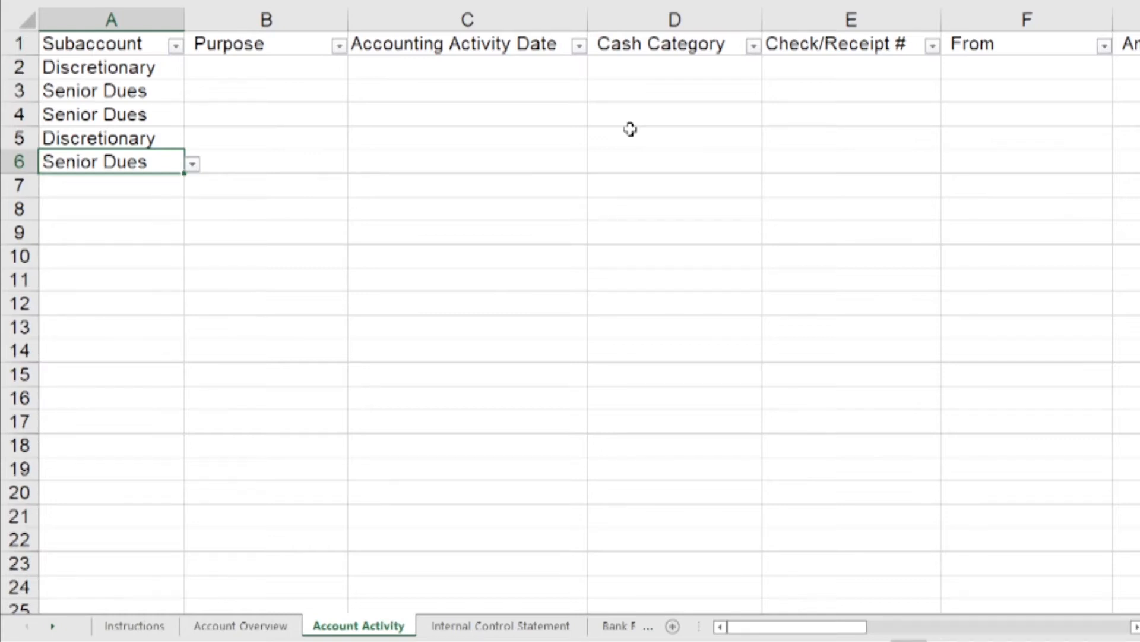
Set the cash category of the entries in rows 2 to 4 to Check/Money Order
left_click(655, 75)
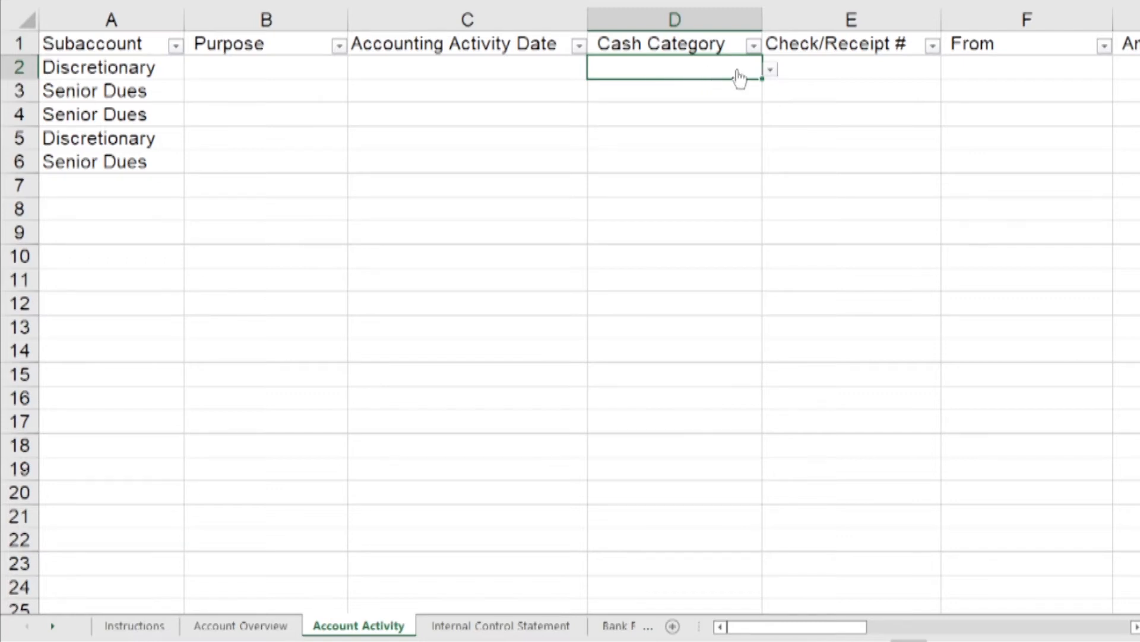
left_click(770, 71)
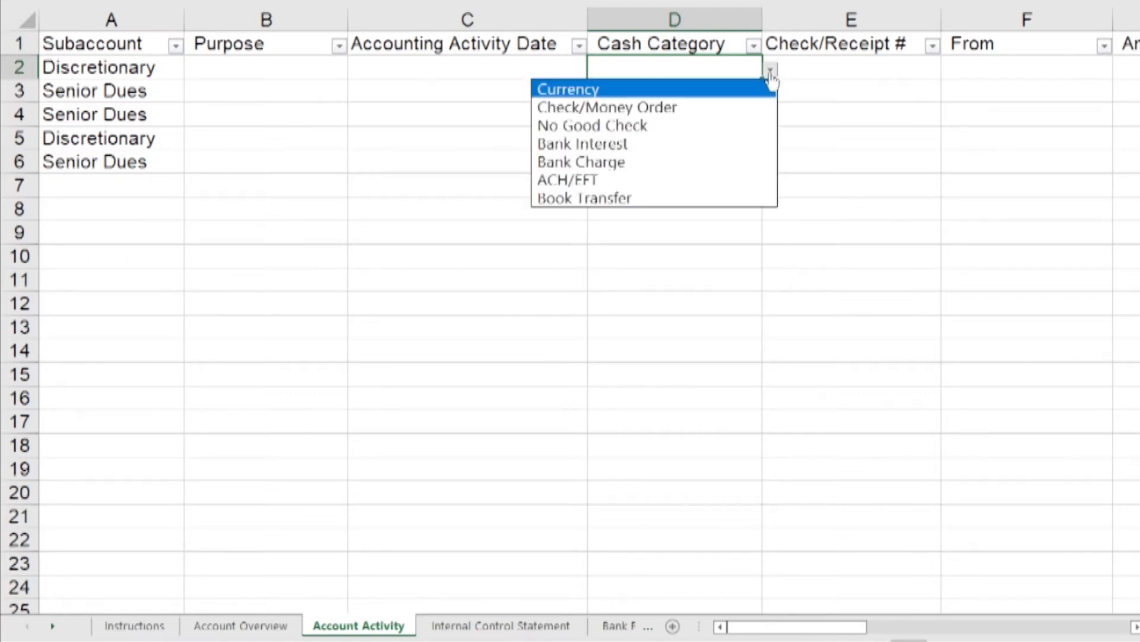
left_click(734, 105)
left_click(731, 100)
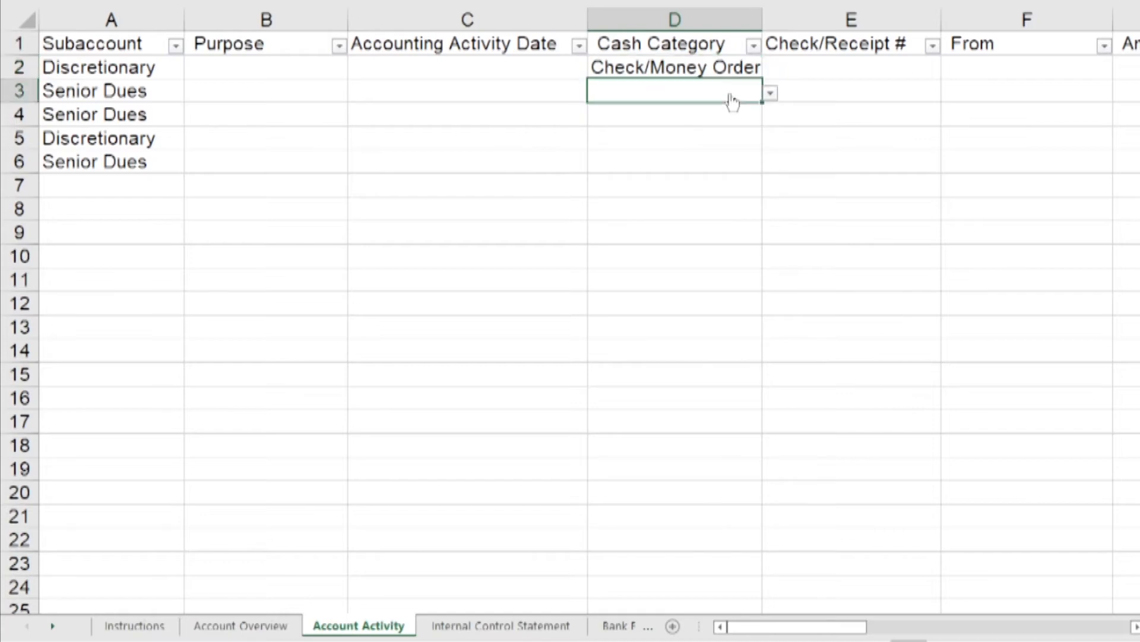
left_click(771, 96)
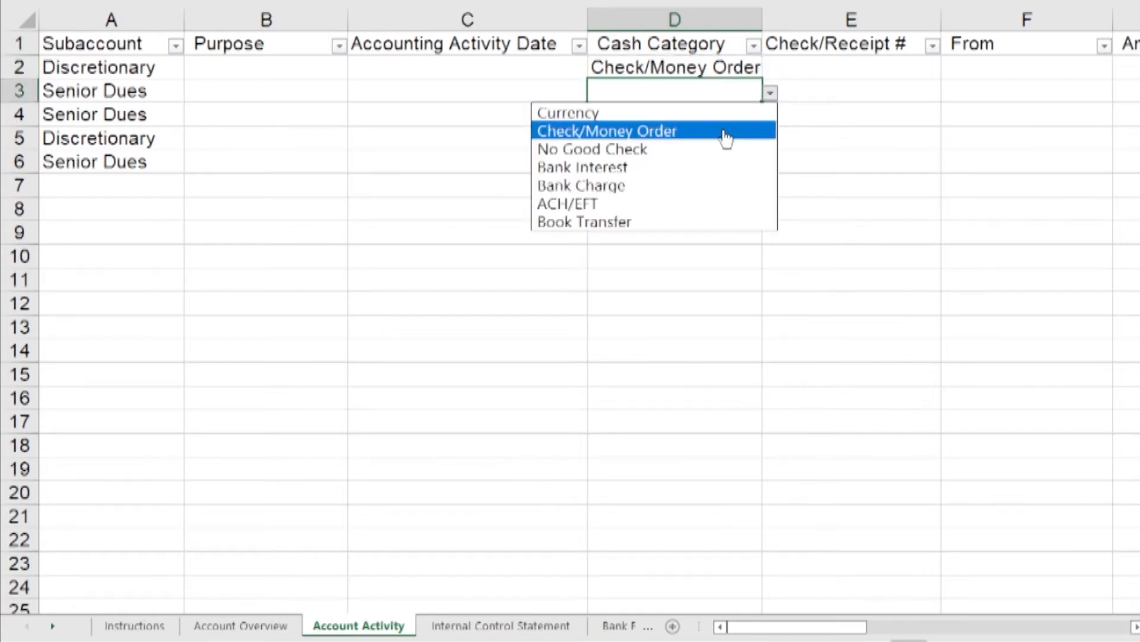
left_click(726, 135)
left_click(720, 119)
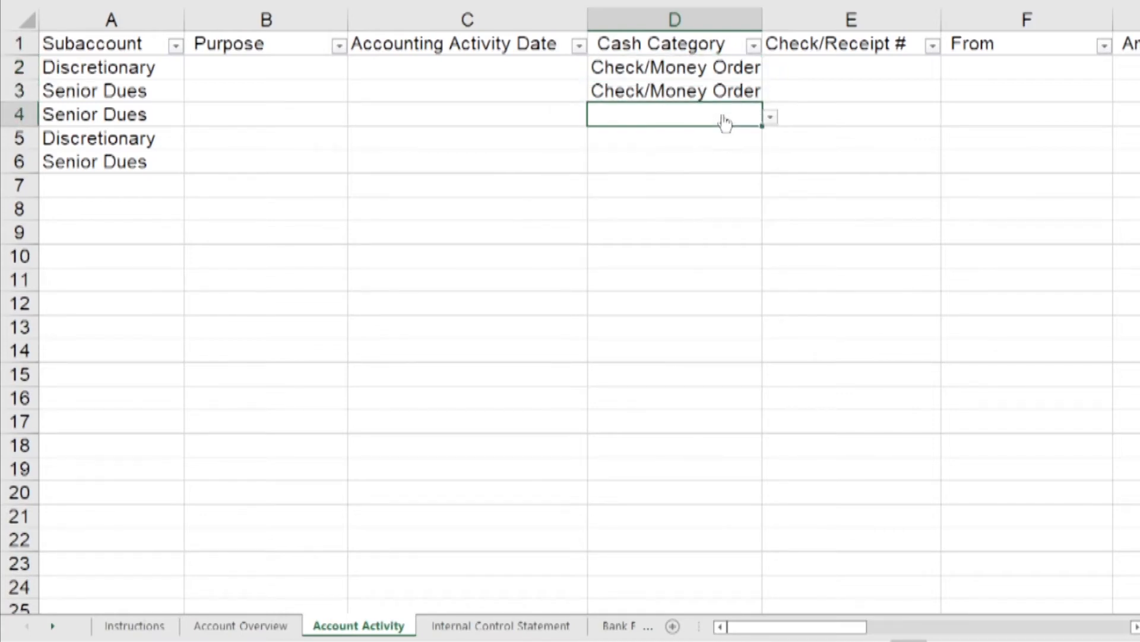
left_click(771, 119)
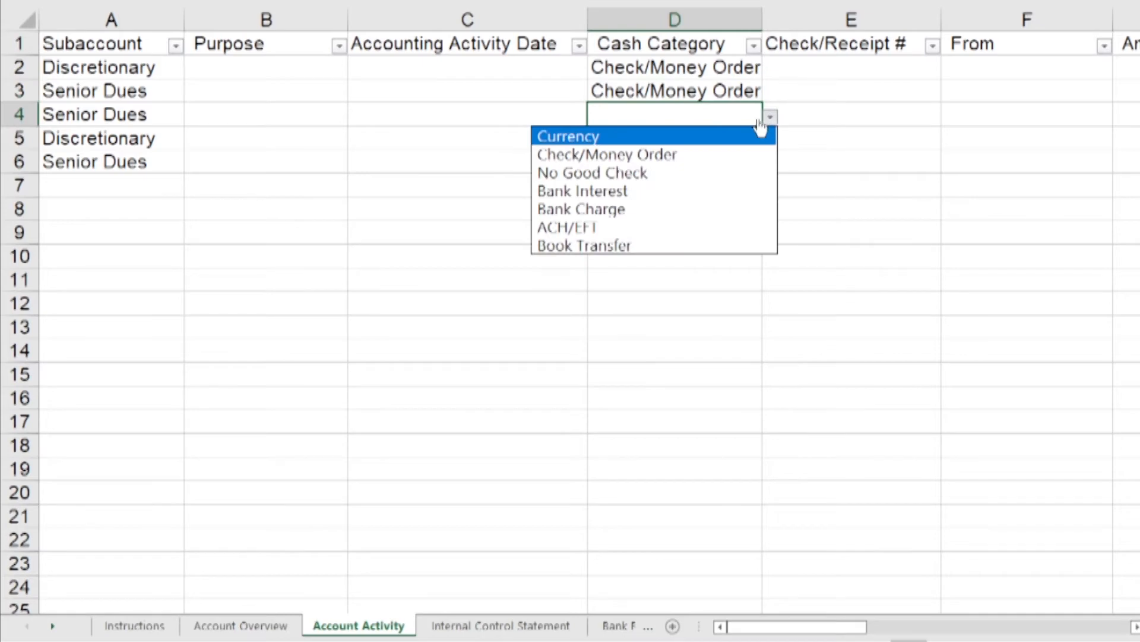
left_click(714, 155)
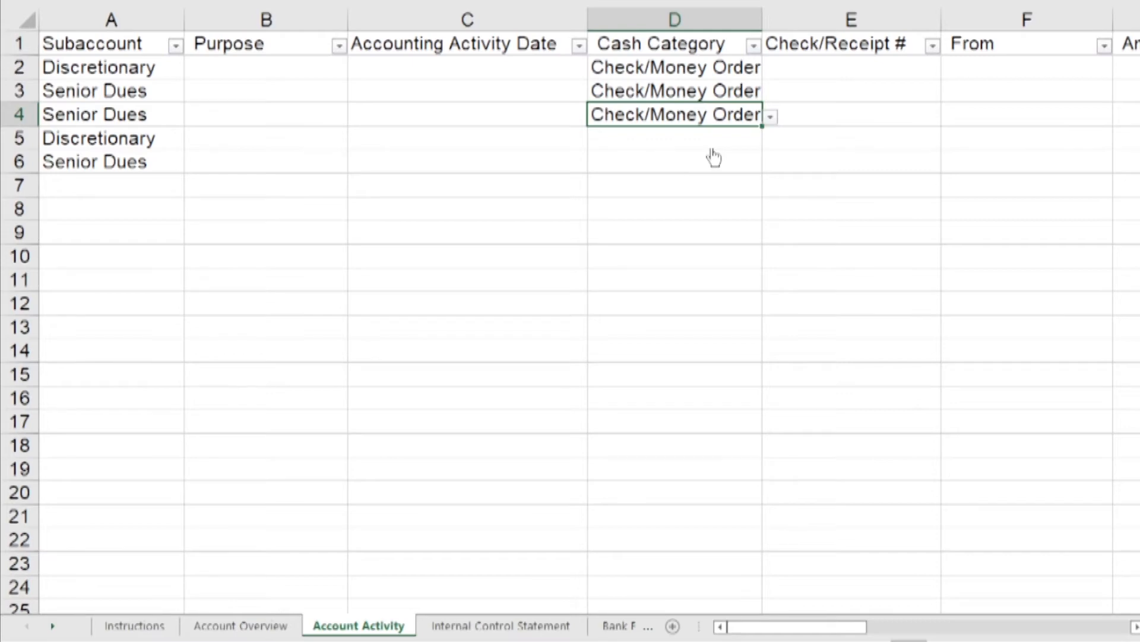
Set the cash category of the entries in rows 5 and 6 to ACH/EFT
left_click(714, 145)
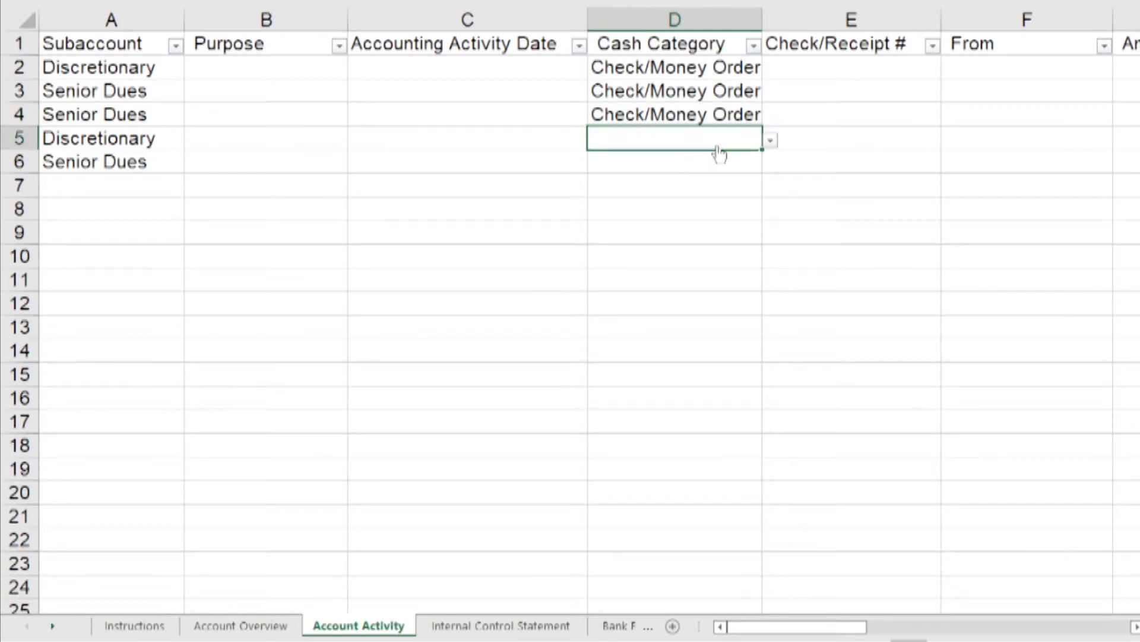
left_click(771, 141)
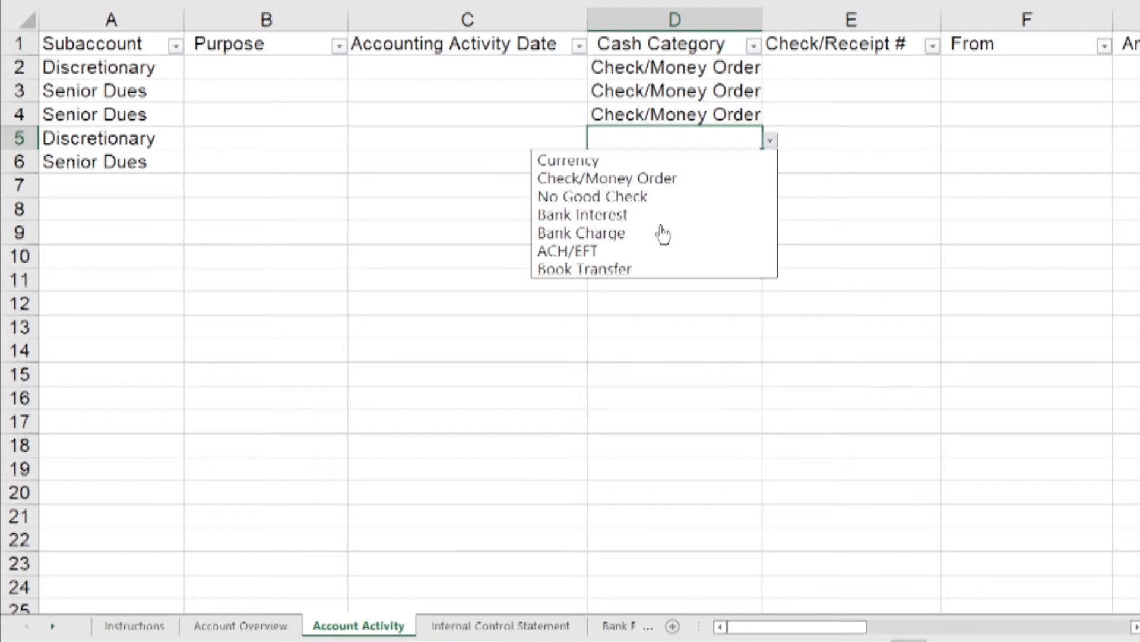
left_click(655, 251)
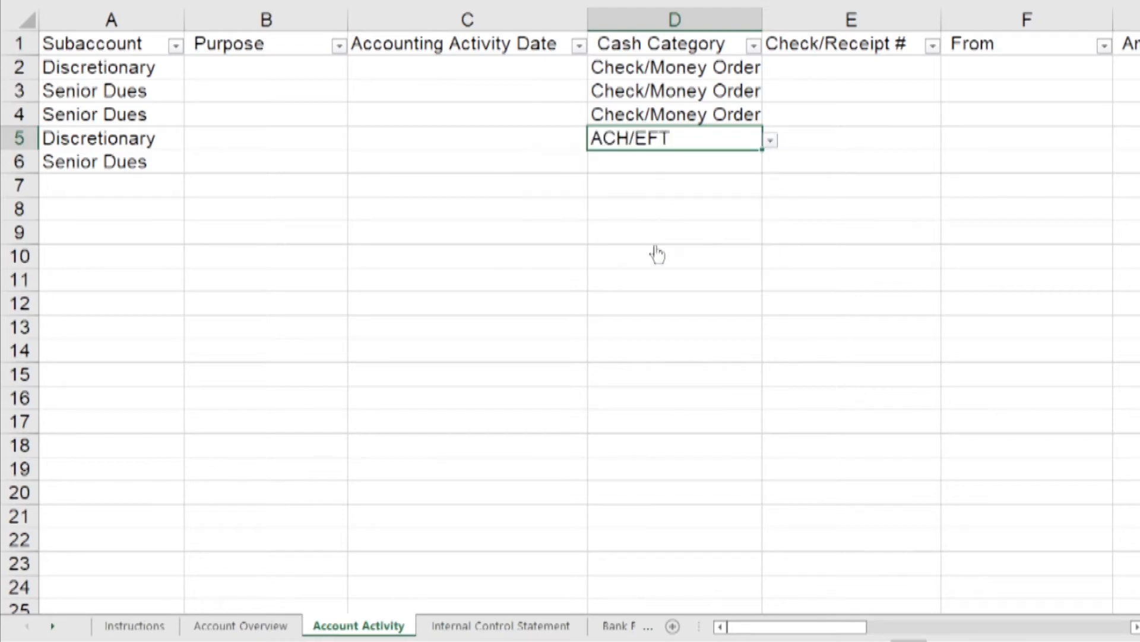
left_click(689, 169)
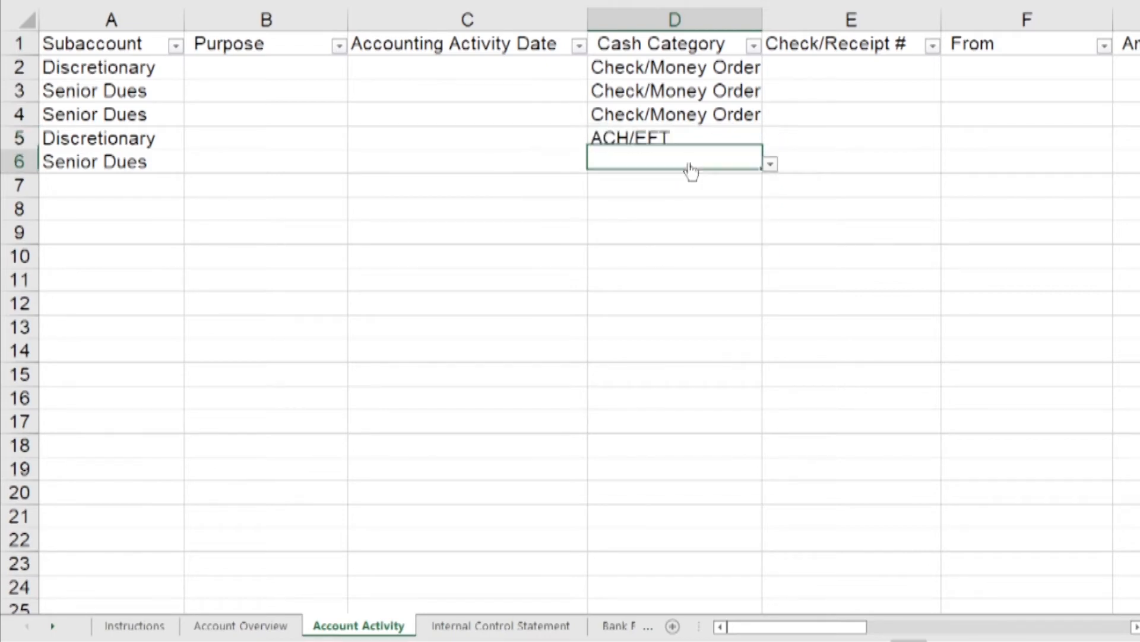
left_click(770, 165)
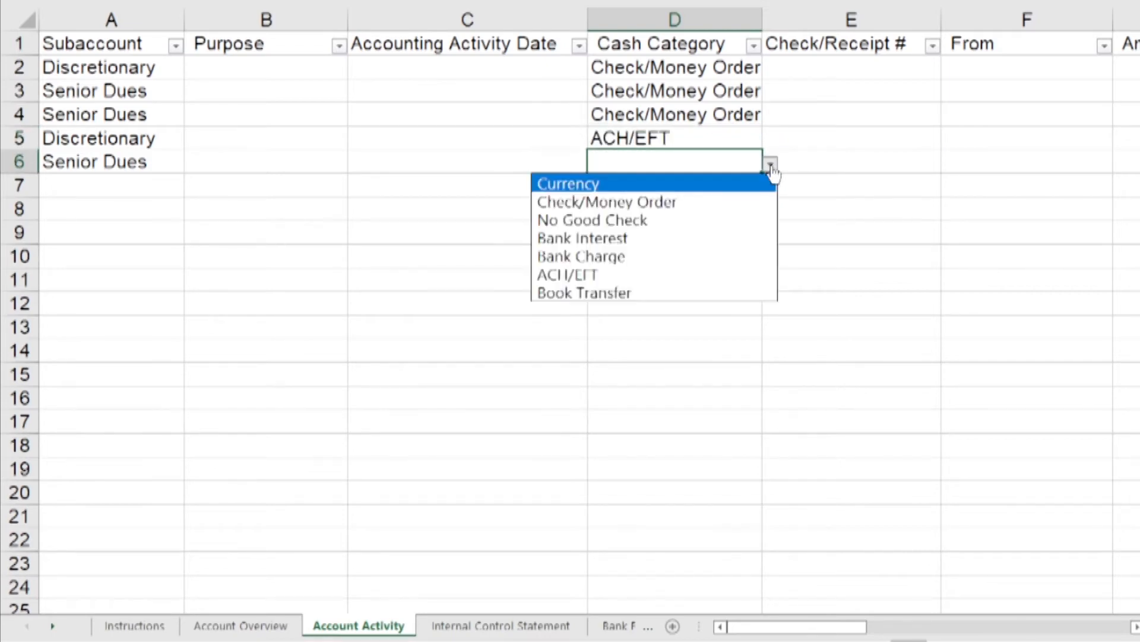
left_click(672, 275)
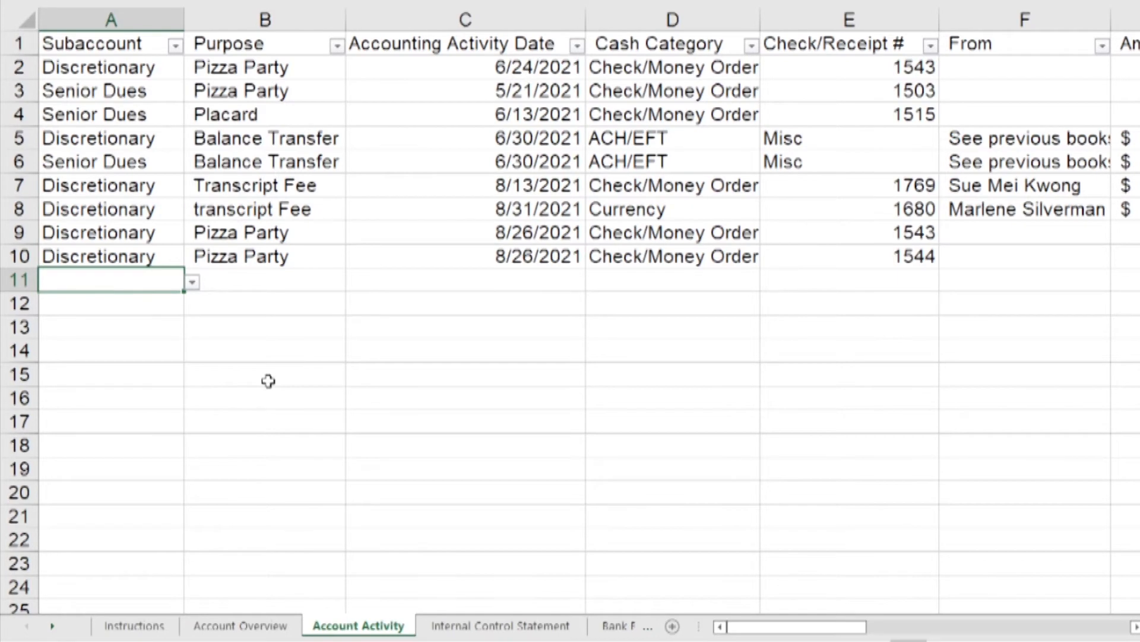
Check the bookkeeping transition date on the Account Overview sheet
left_click(244, 625)
left_click(257, 113)
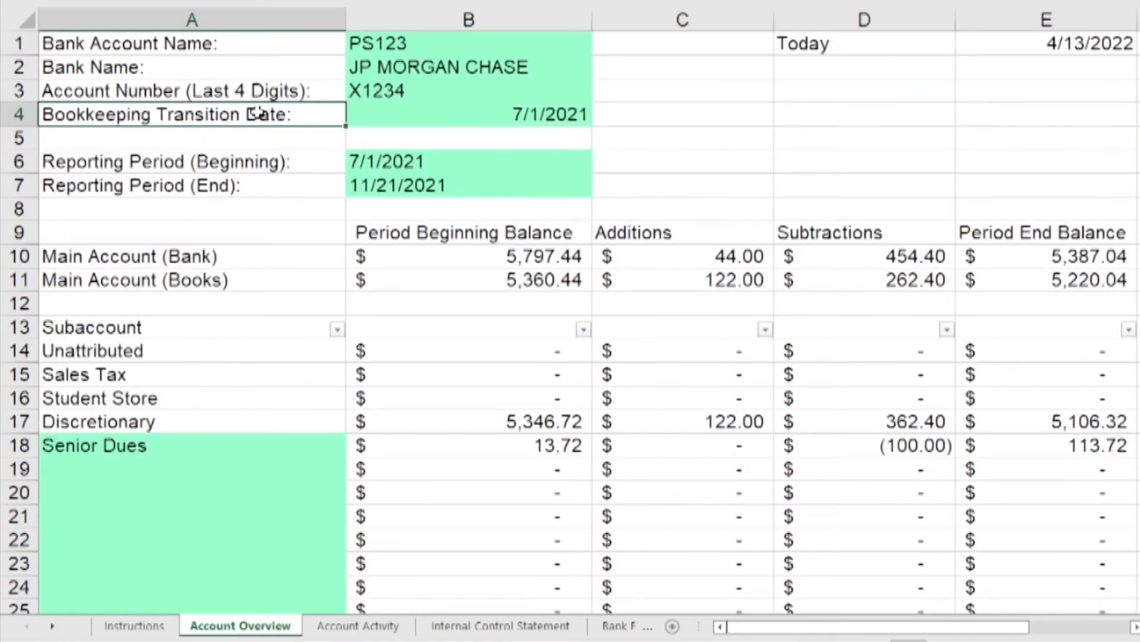
left_click(379, 118)
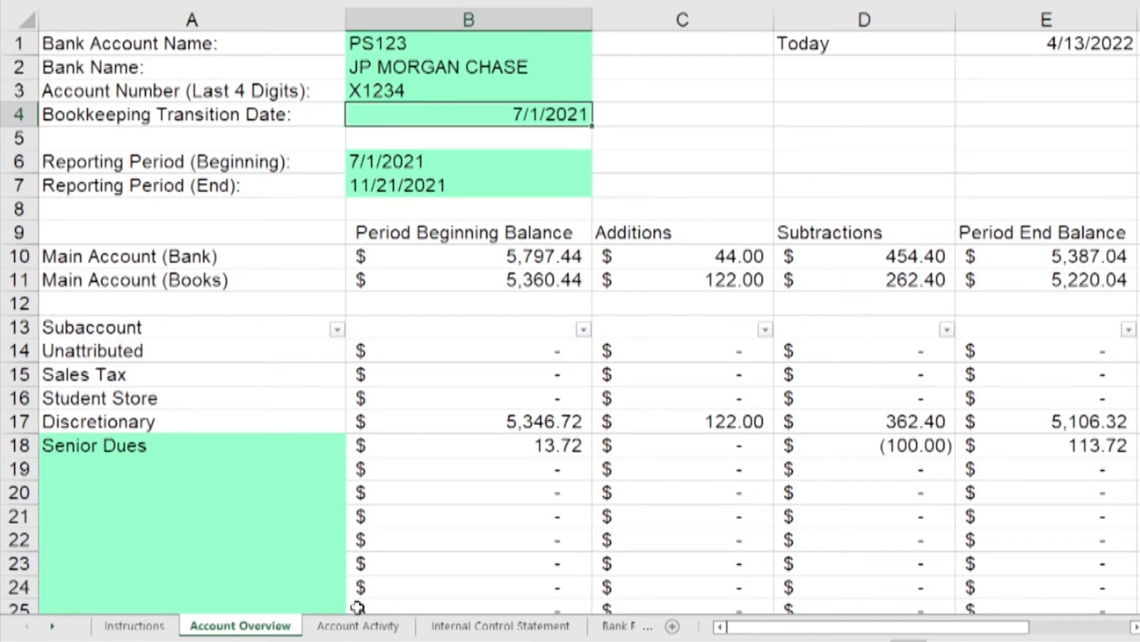
Examine the Account Activity entries group by group: checks in rows 2 to 4, balance transfers in rows 5 and 6, and transactions in rows 7 to 10
left_click(358, 629)
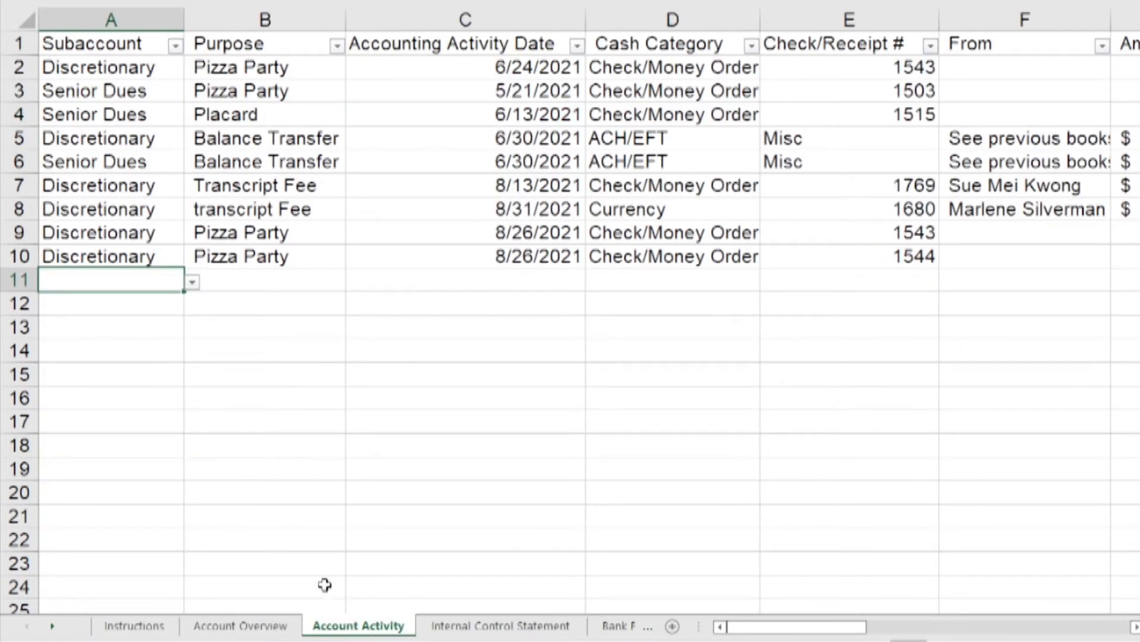
left_click_drag(19, 68, 15, 161)
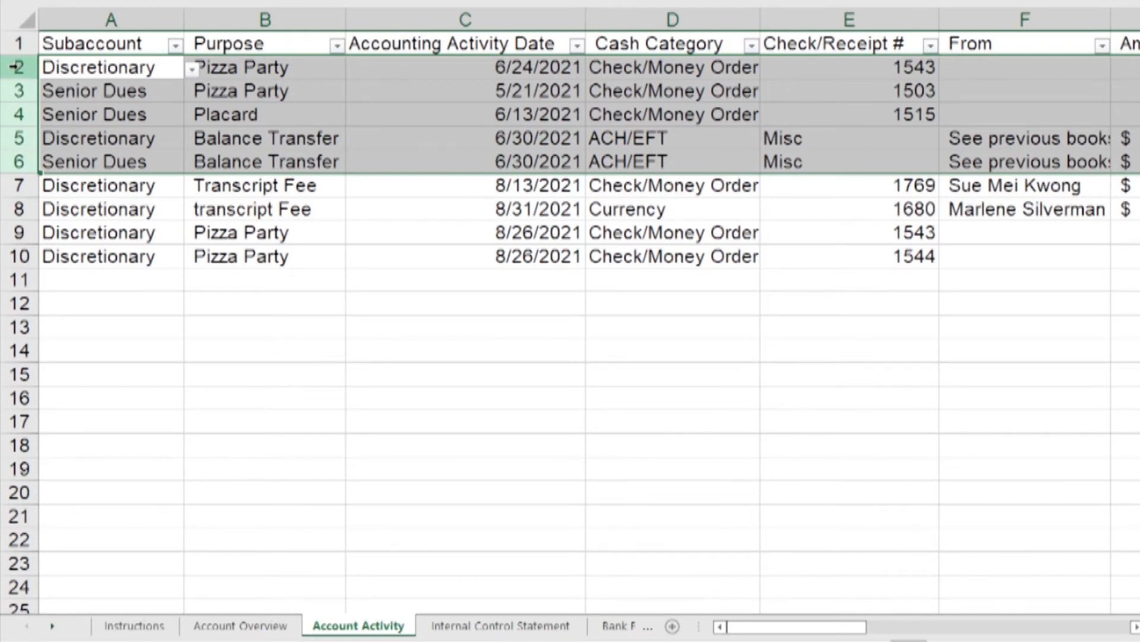
left_click_drag(16, 67, 11, 112)
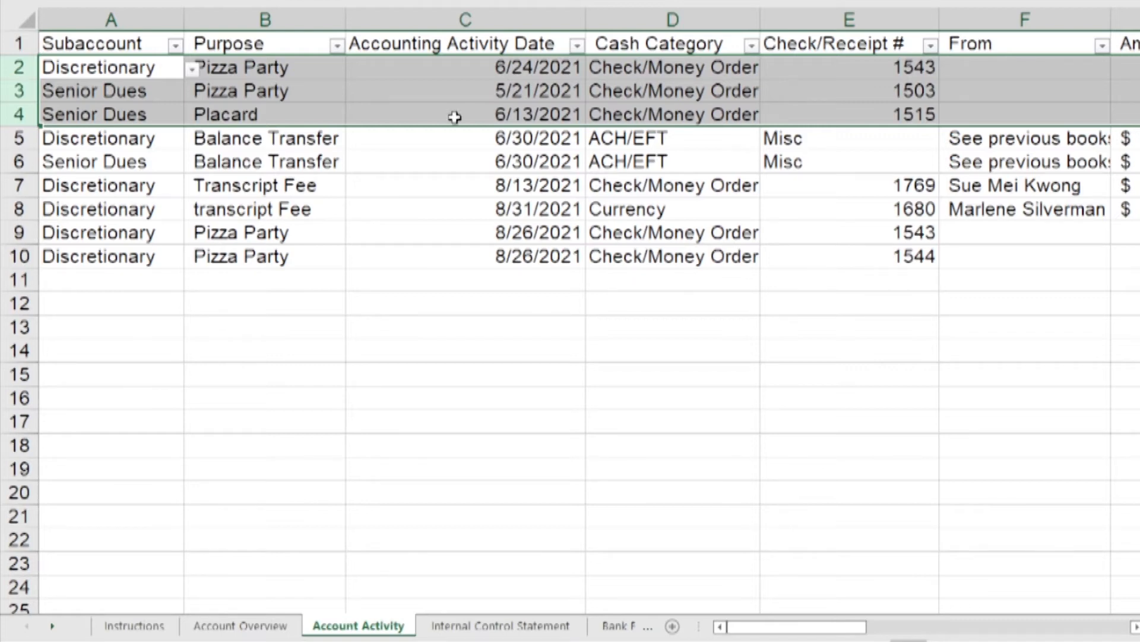
left_click_drag(18, 138, 20, 159)
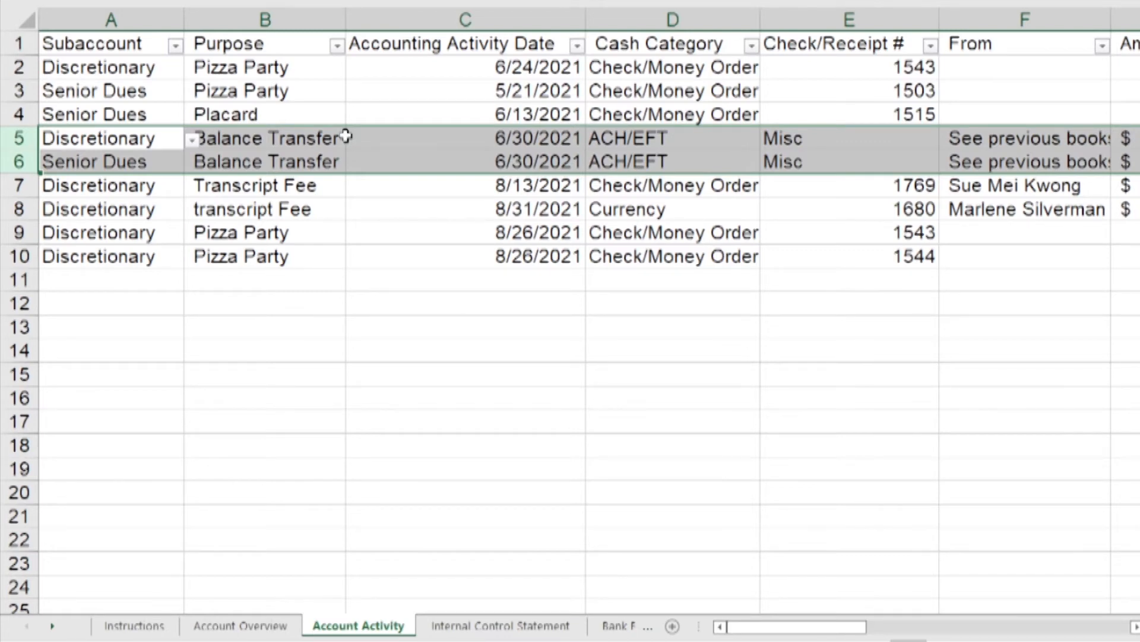
left_click(13, 135)
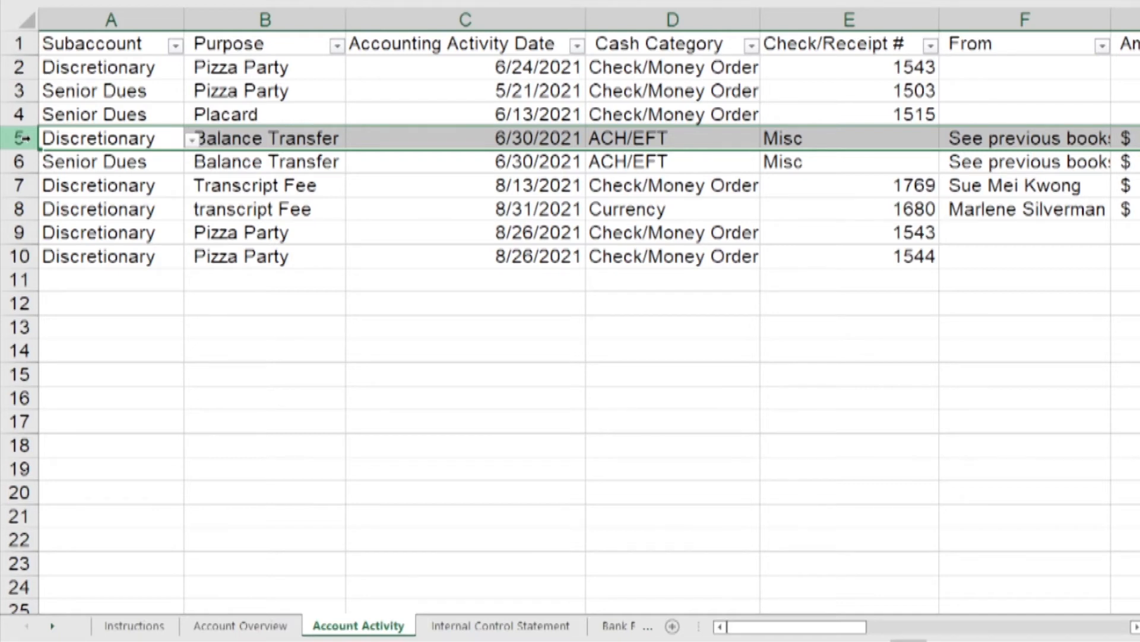
left_click(22, 160)
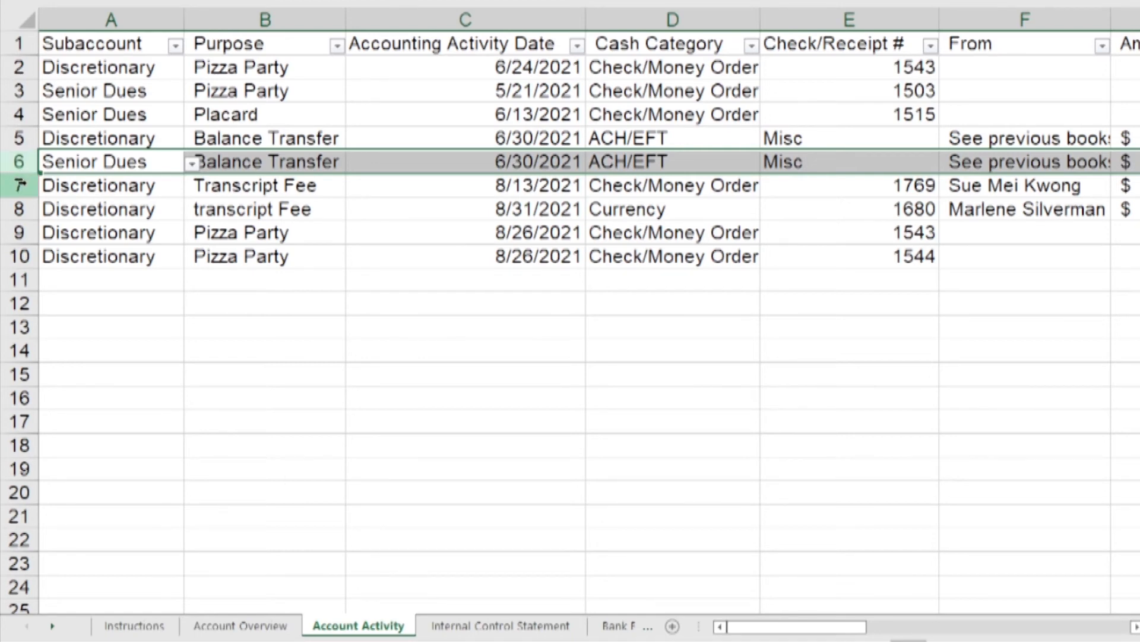
left_click(27, 184)
left_click_drag(27, 184, 18, 254)
left_click(524, 284)
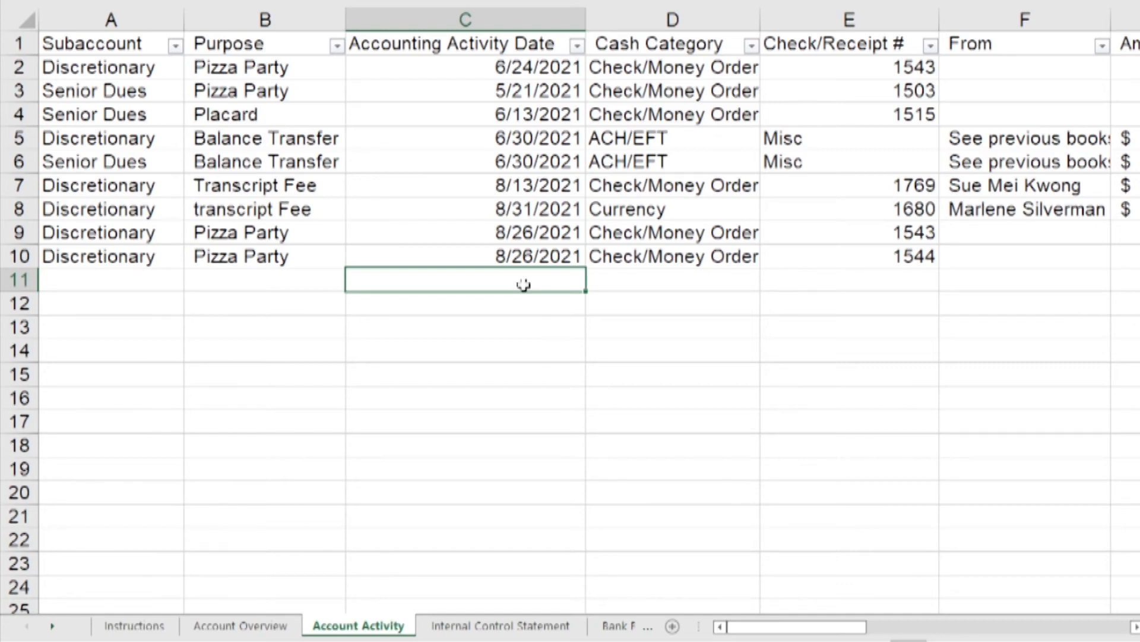
Examine the Accounting Activity Date and Bank Posting Date columns of the Account Activity sheet, checking the posting dates in rows 8 and 10
left_click(550, 23)
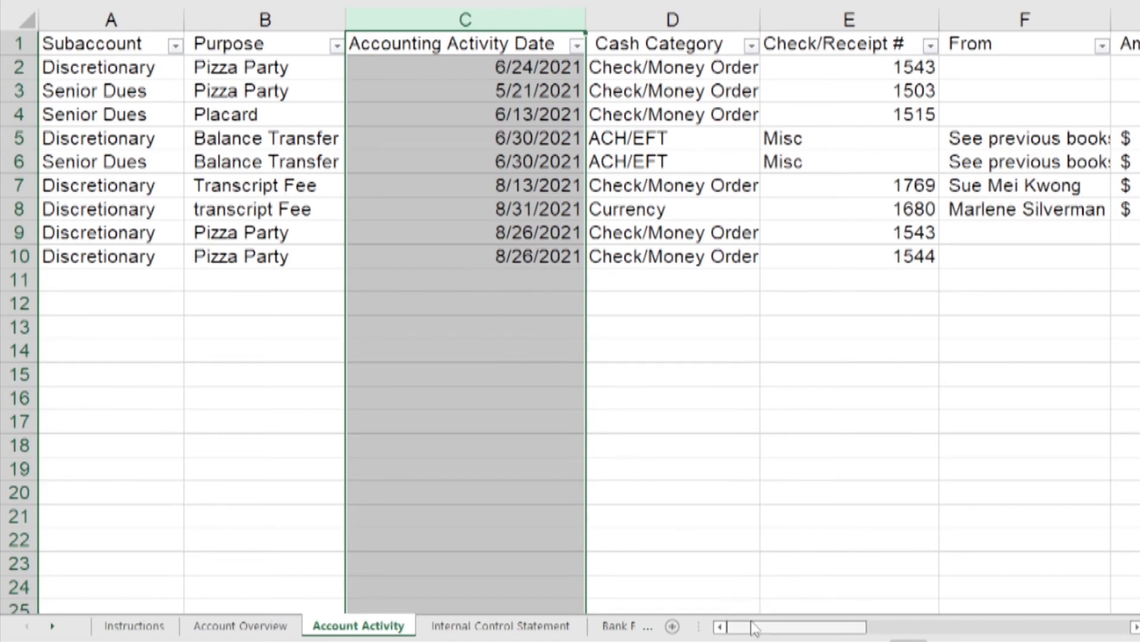
left_click_drag(758, 629, 891, 631)
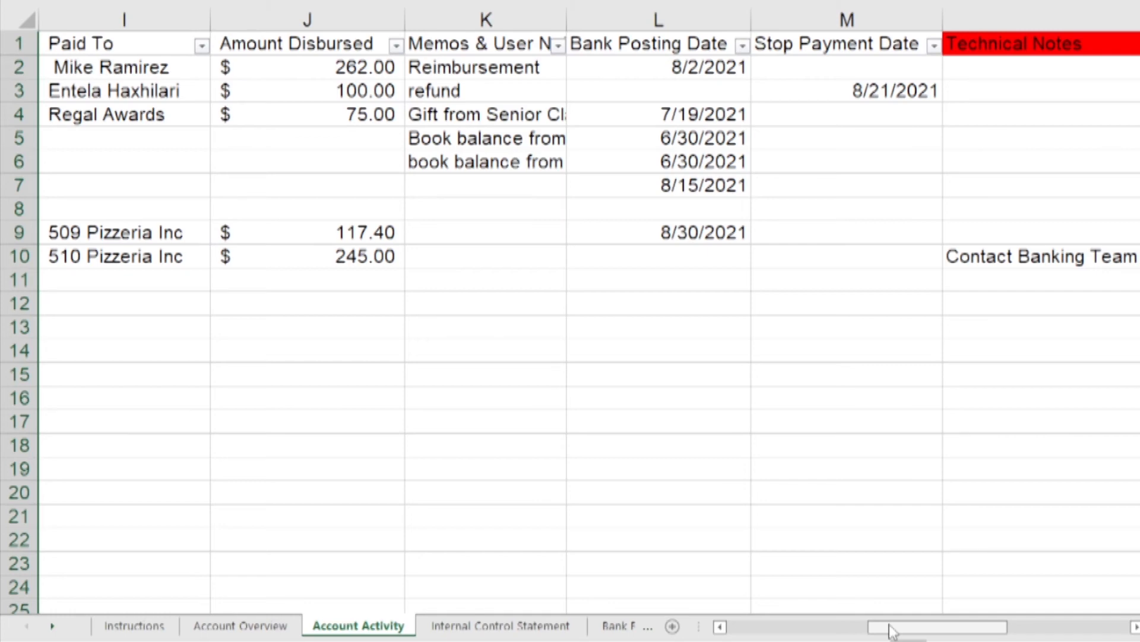
left_click_drag(891, 631, 891, 631)
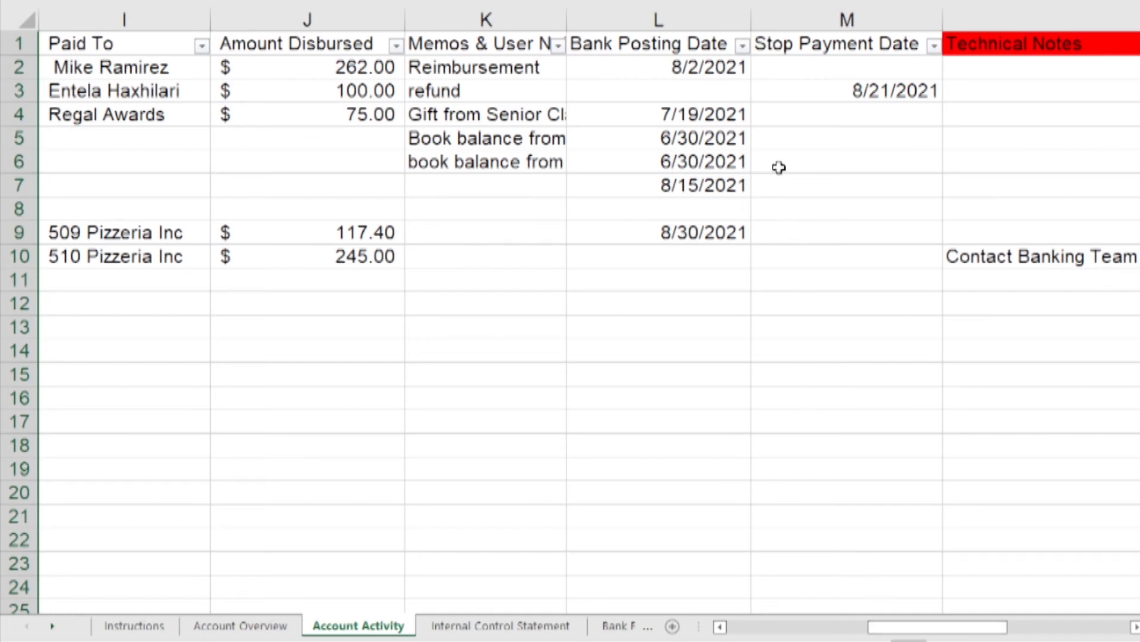
left_click(722, 22)
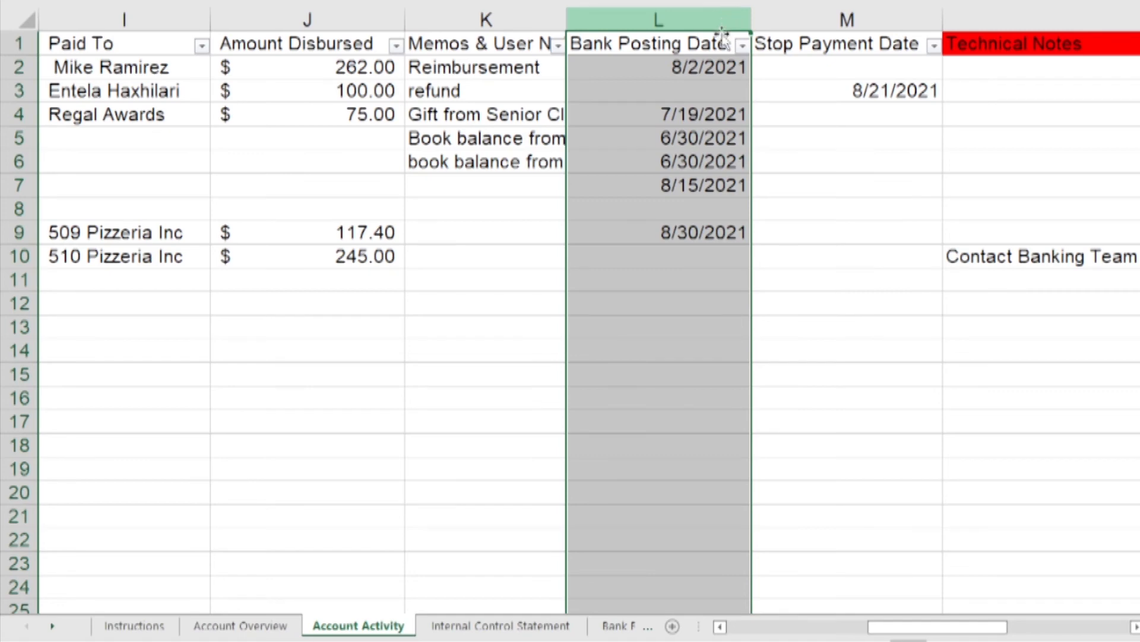
left_click(703, 209)
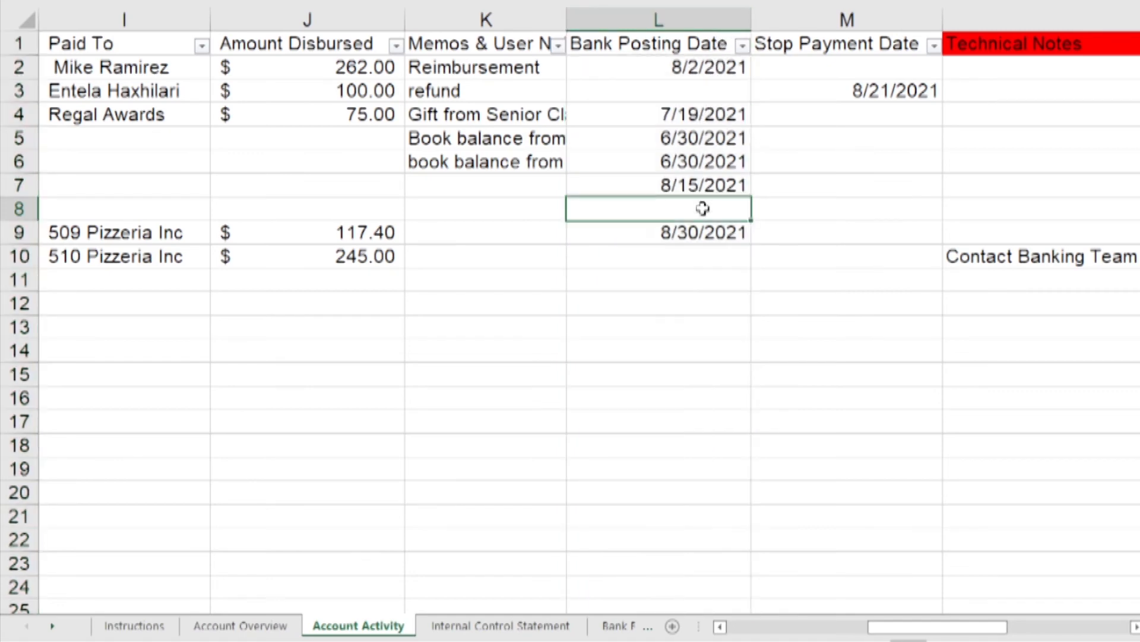
left_click(695, 254)
left_click(765, 256)
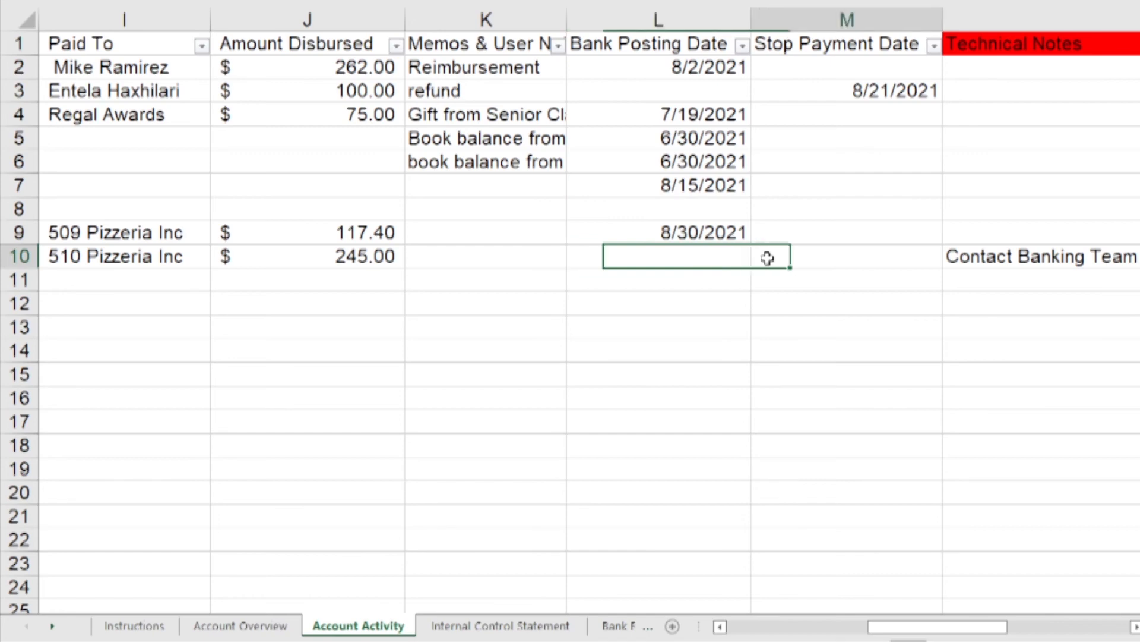
left_click(777, 211)
left_click(725, 208)
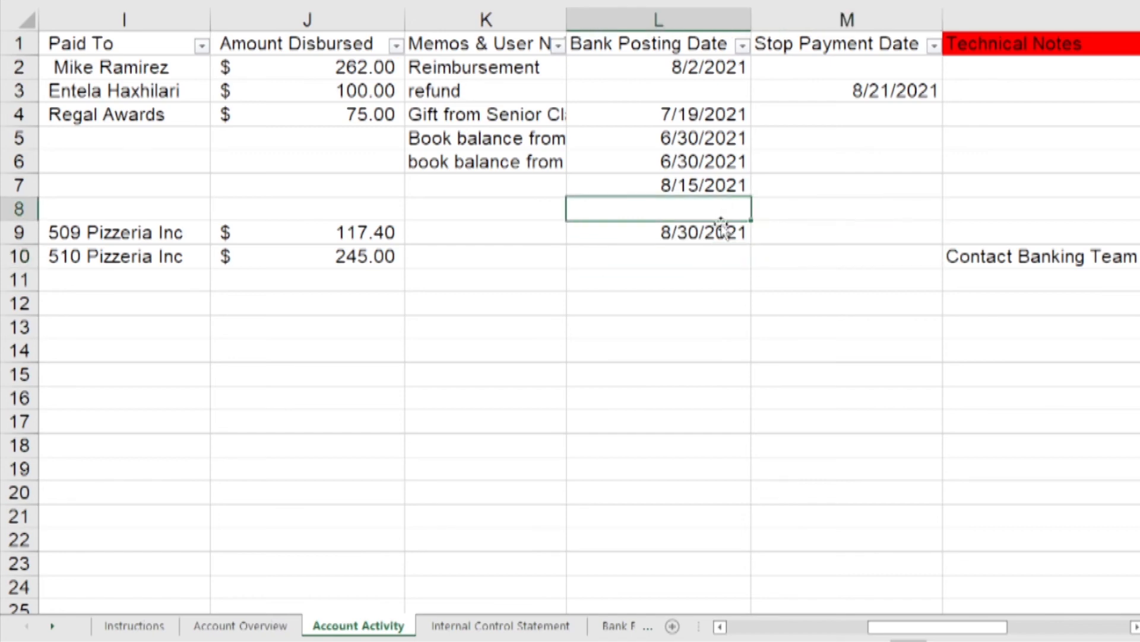
left_click(718, 254)
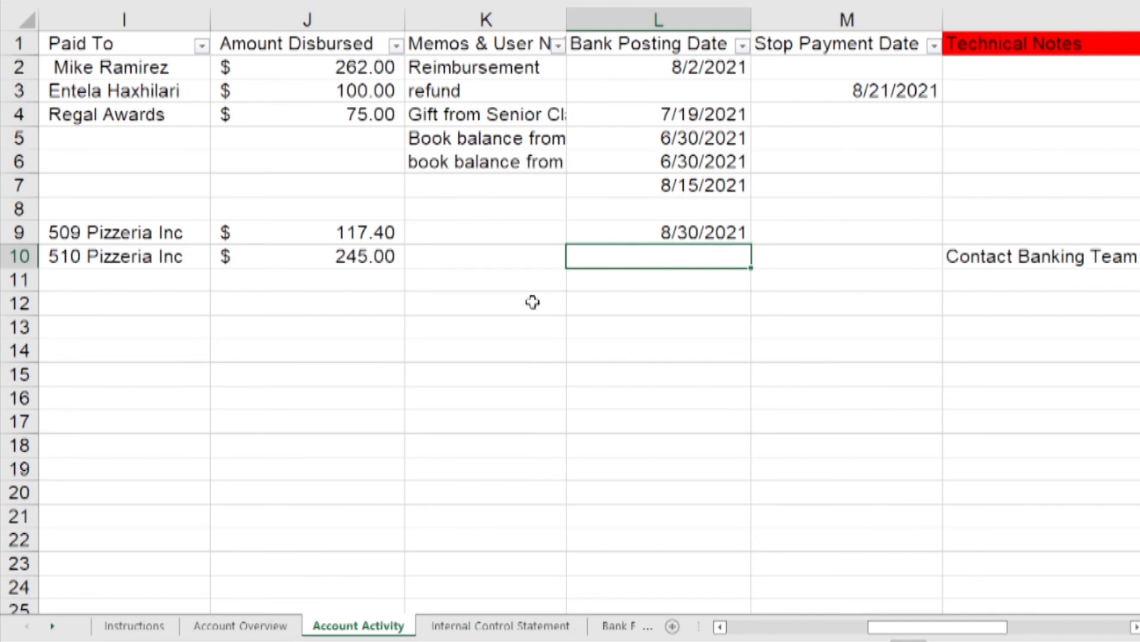
Review the reporting period beginning and end dates on the Account Overview sheet against the bookkeeping transition date
left_click(260, 627)
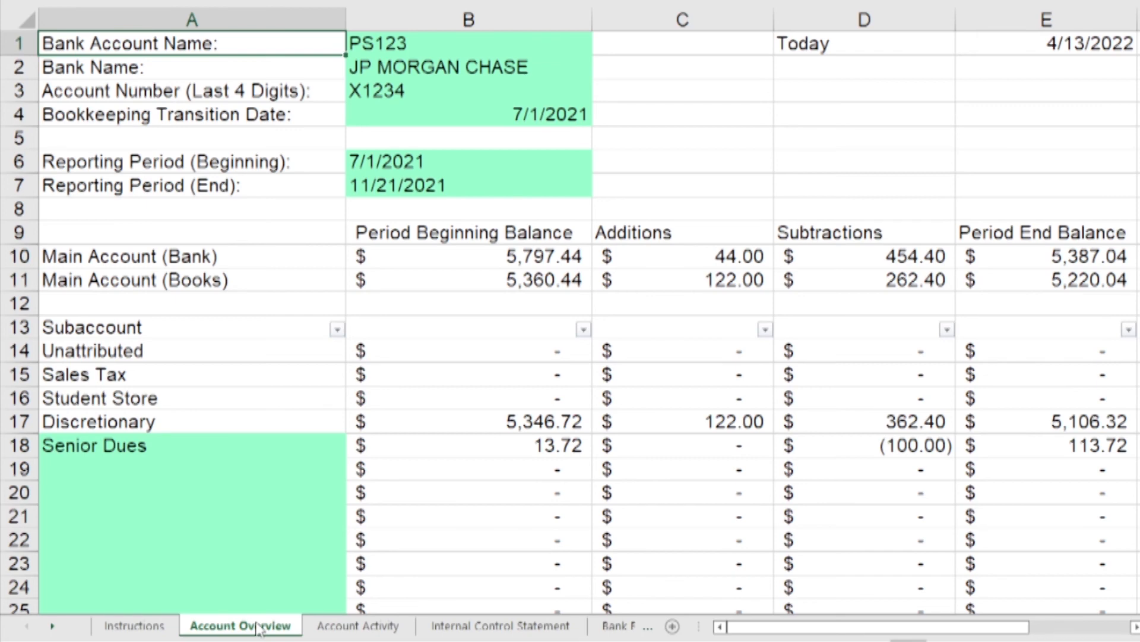
left_click(23, 161)
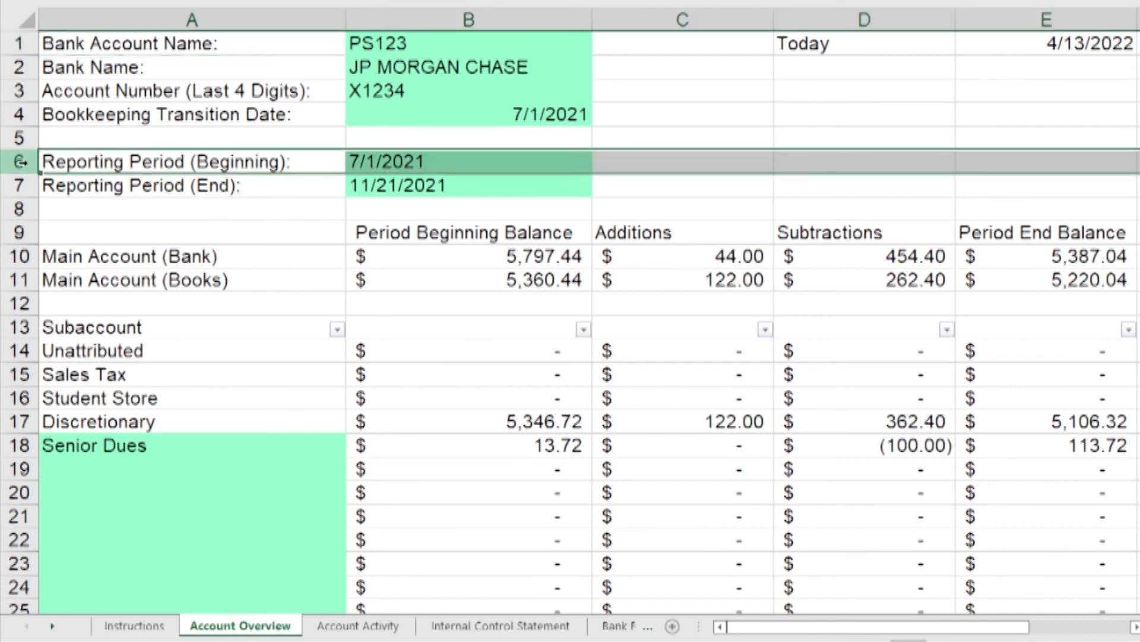
left_click(20, 185)
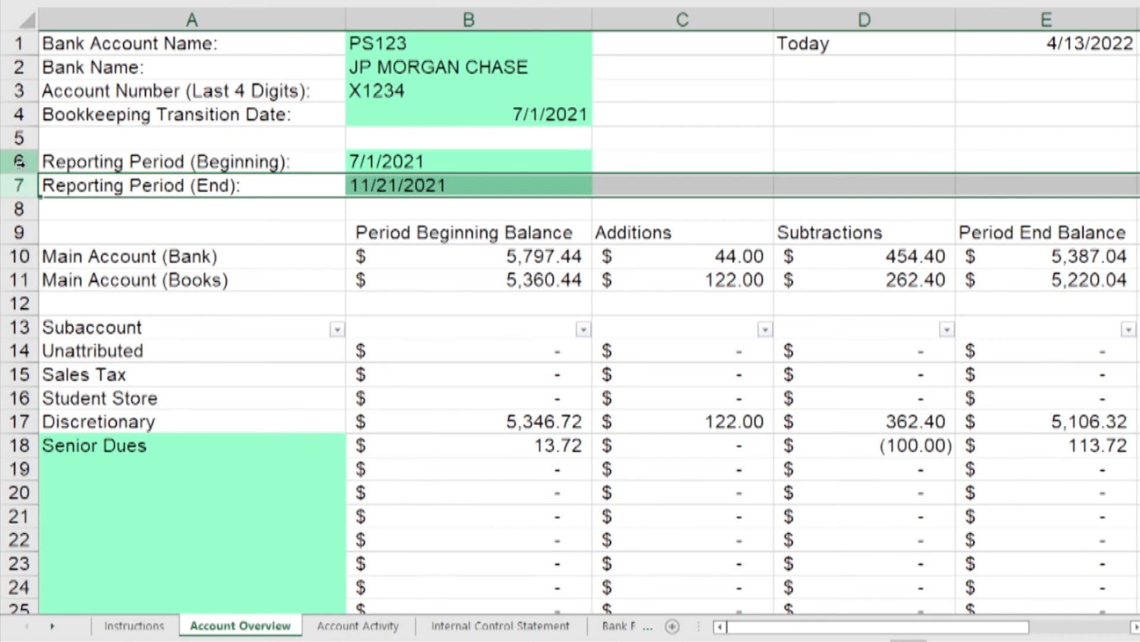
left_click(19, 161)
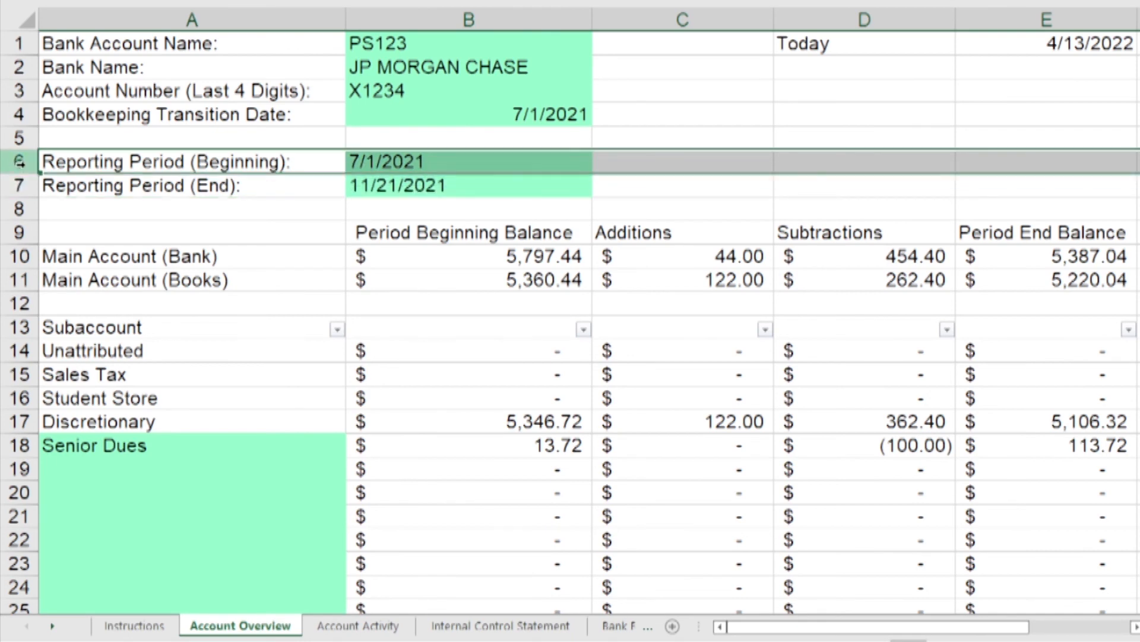
left_click(18, 114)
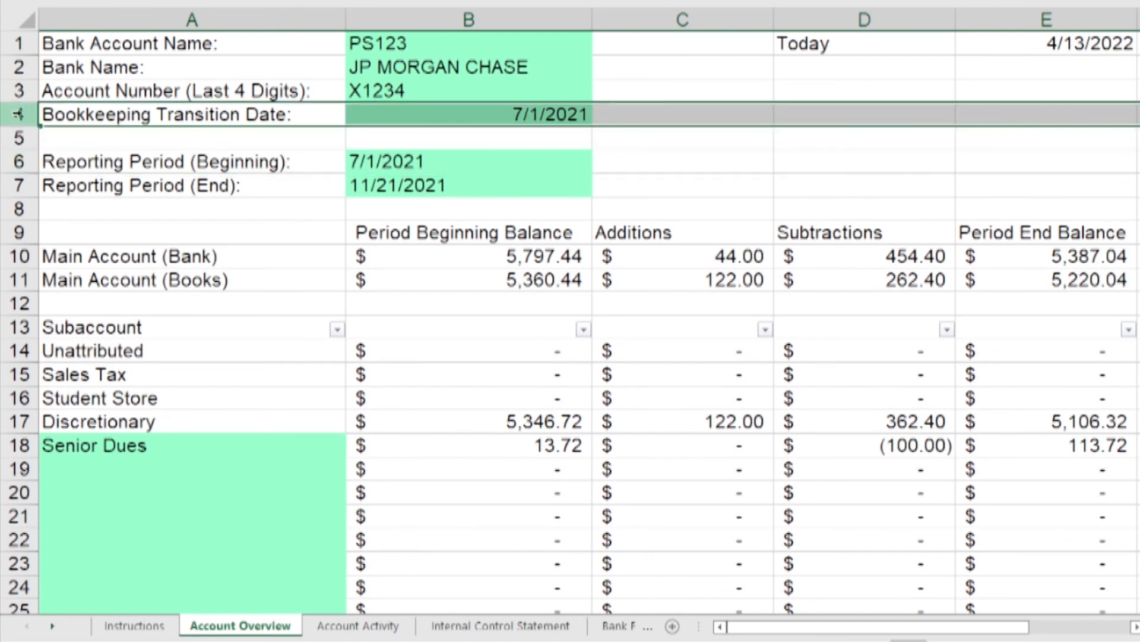